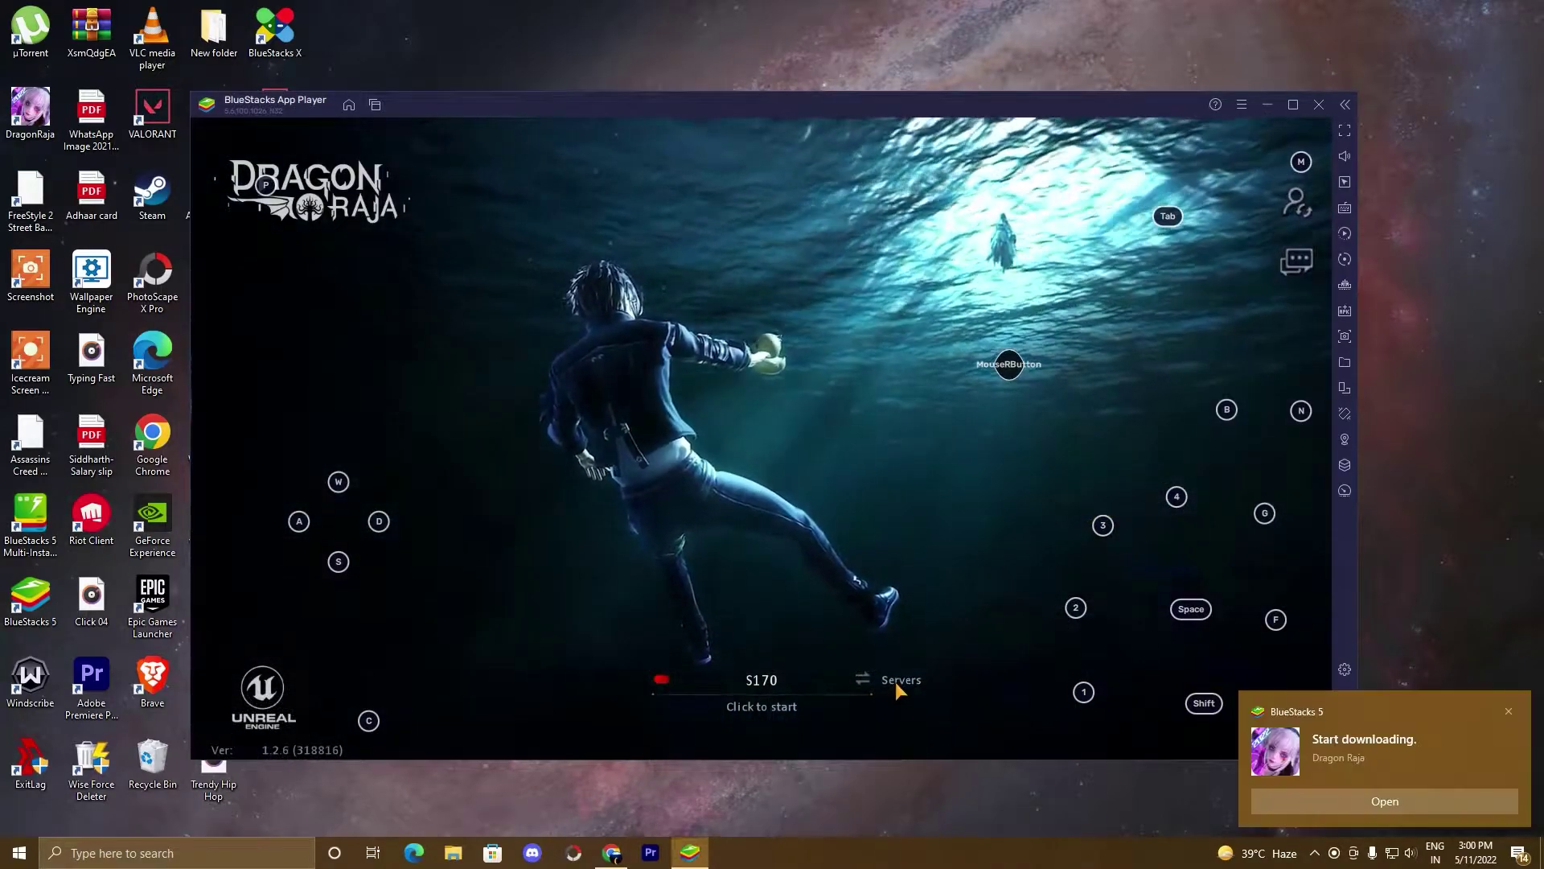
- Choose the S170 server from the Dragon Raja server list
left_click(895, 681)
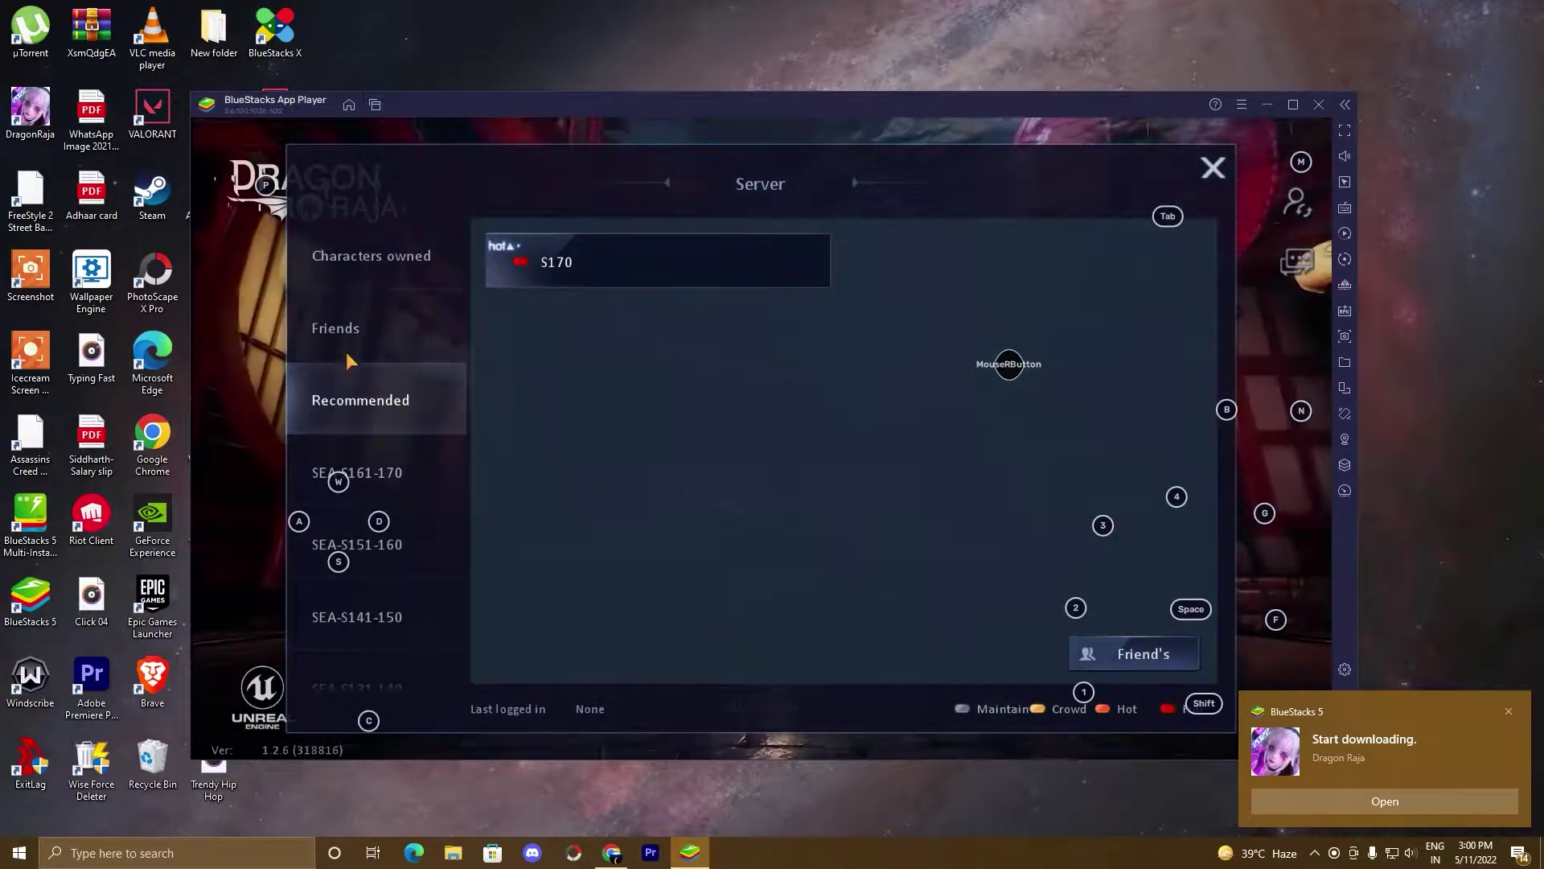
left_click(595, 260)
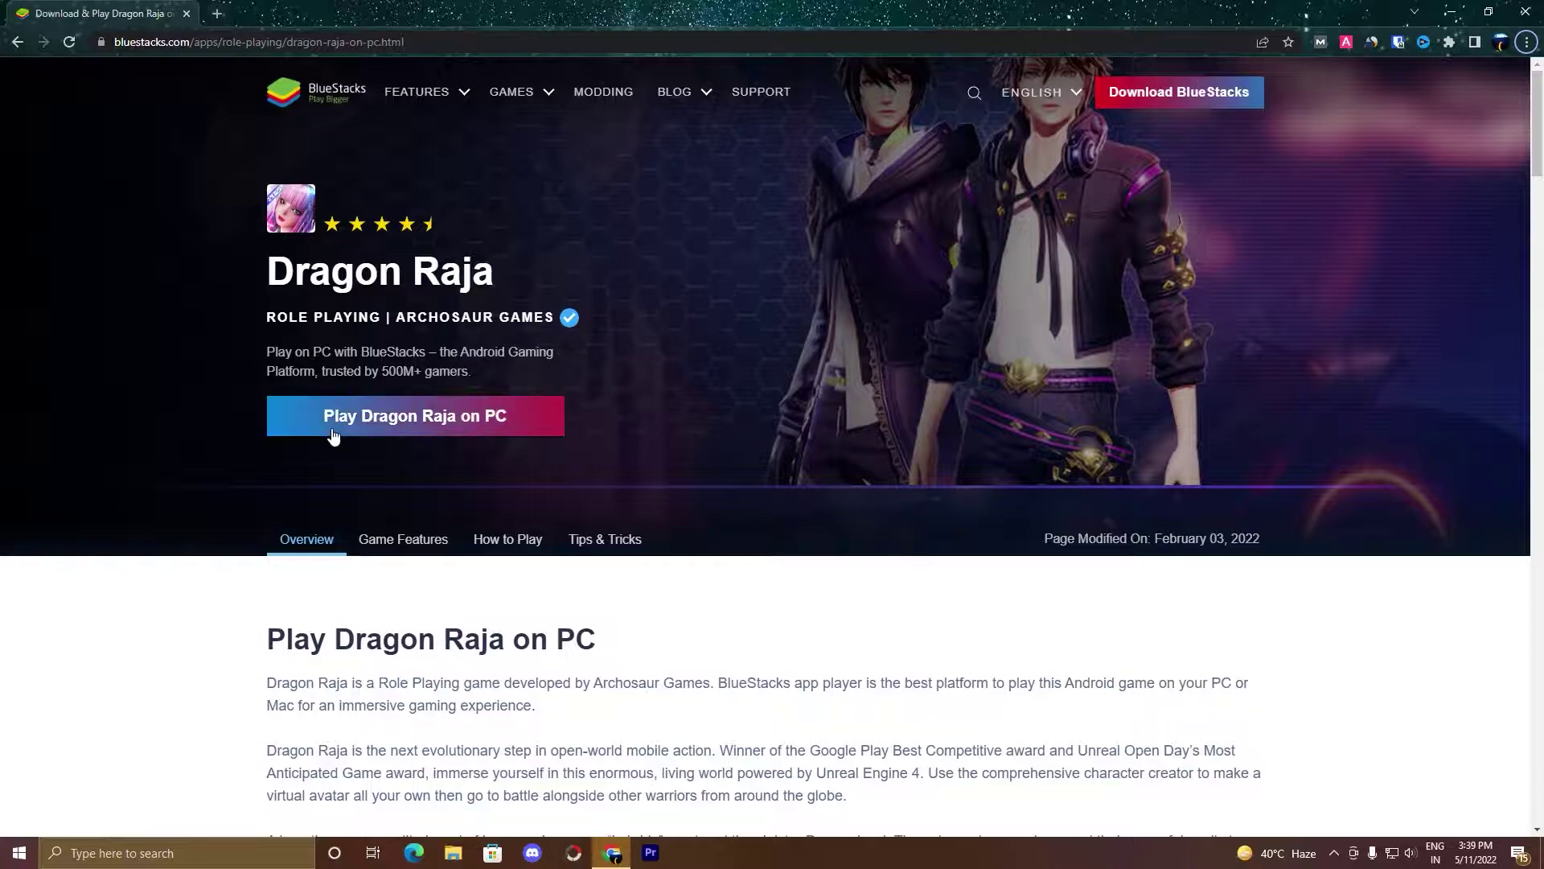
scroll(627, 423, "down", 2)
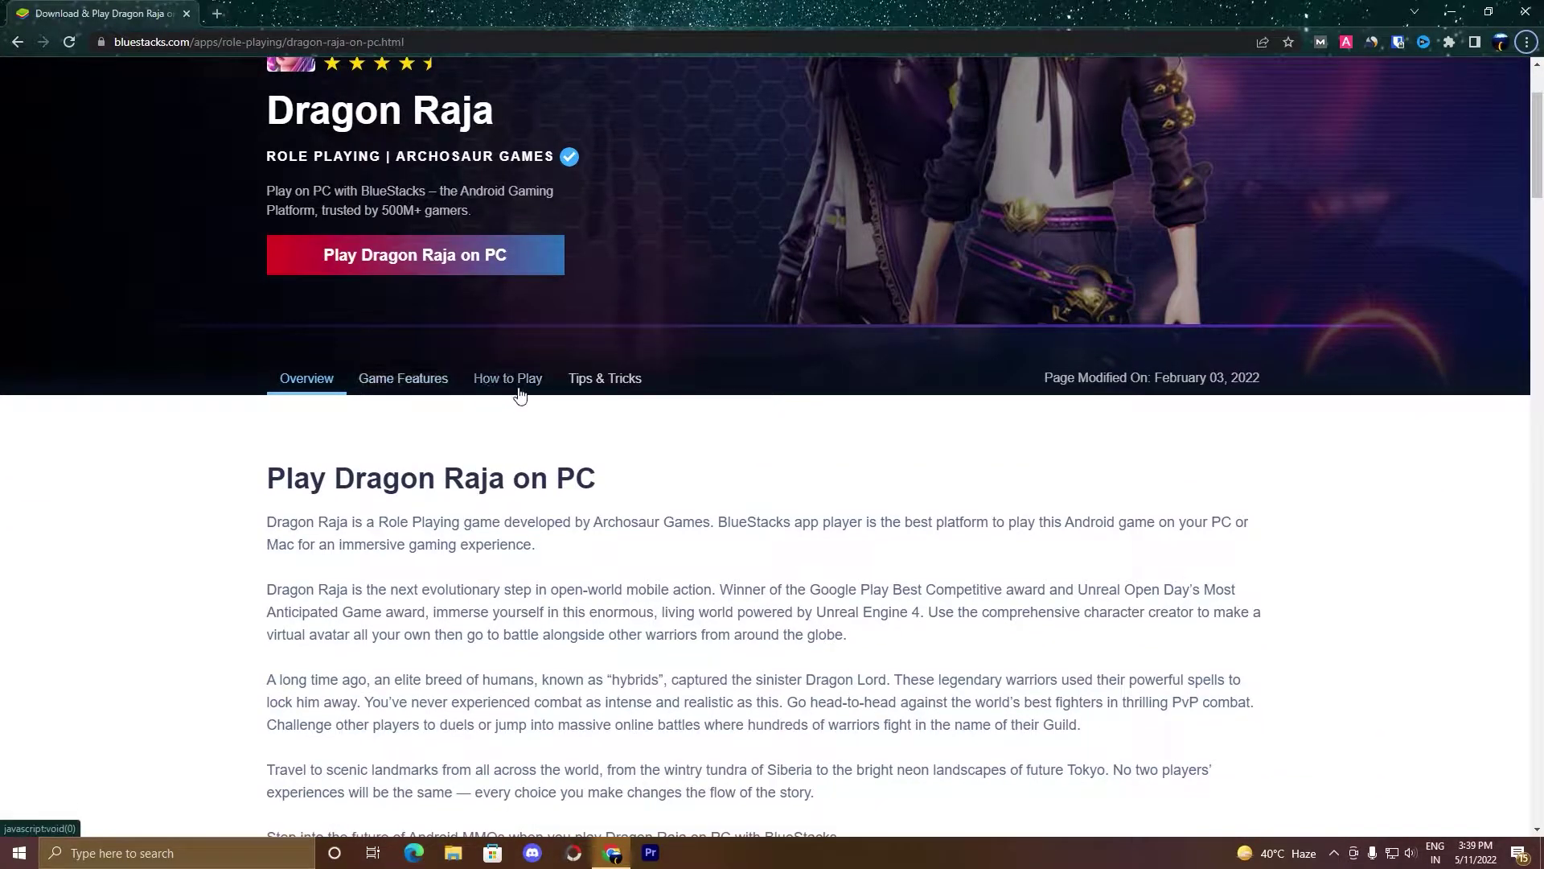
left_click(396, 389)
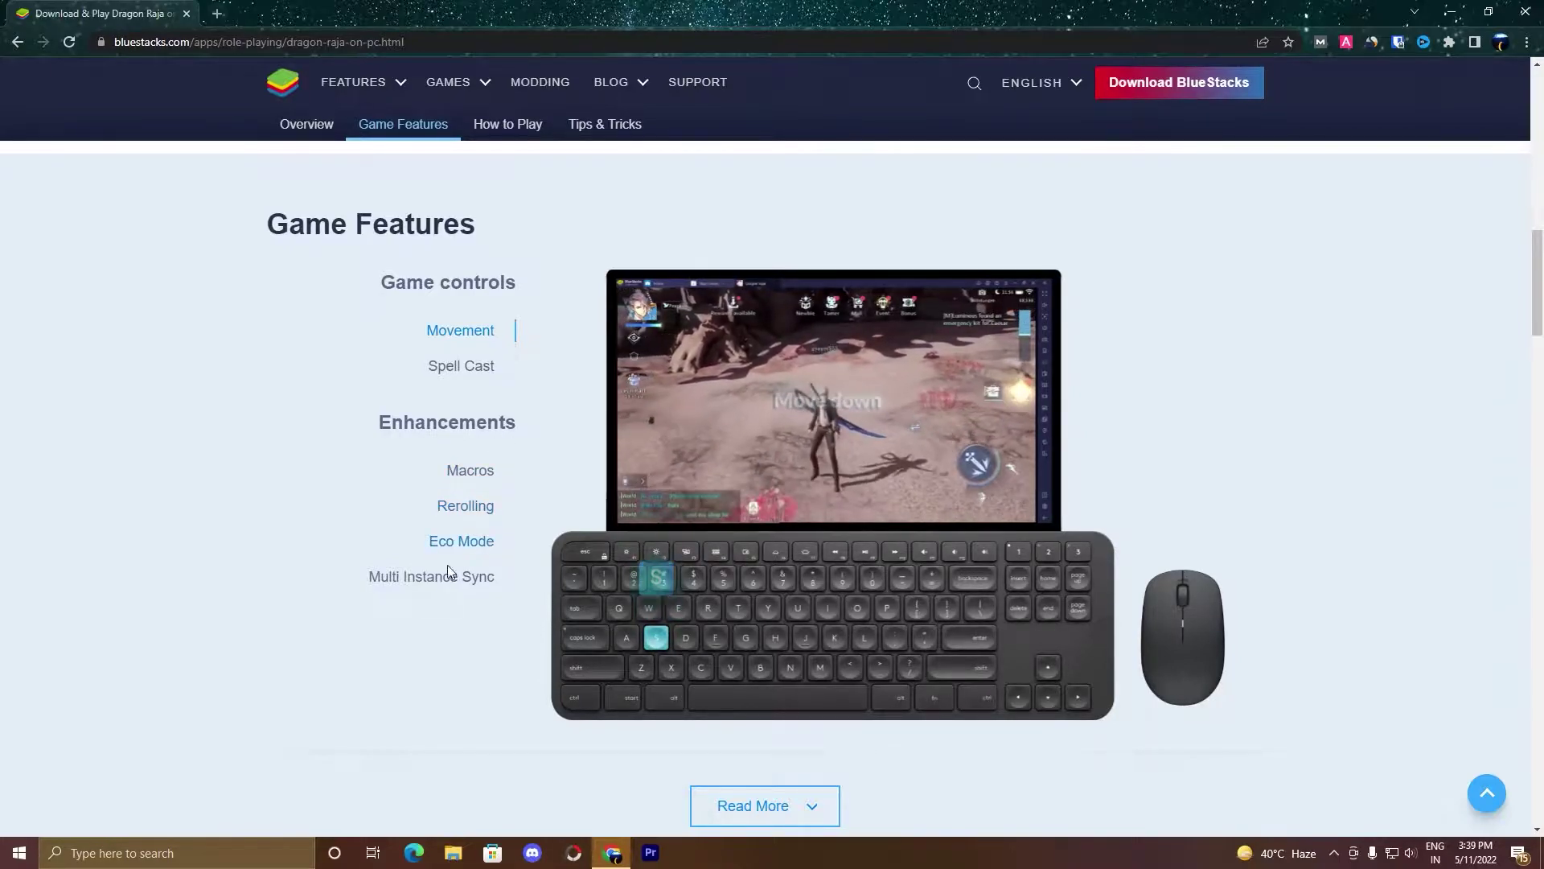
scroll(799, 500, "up", 15)
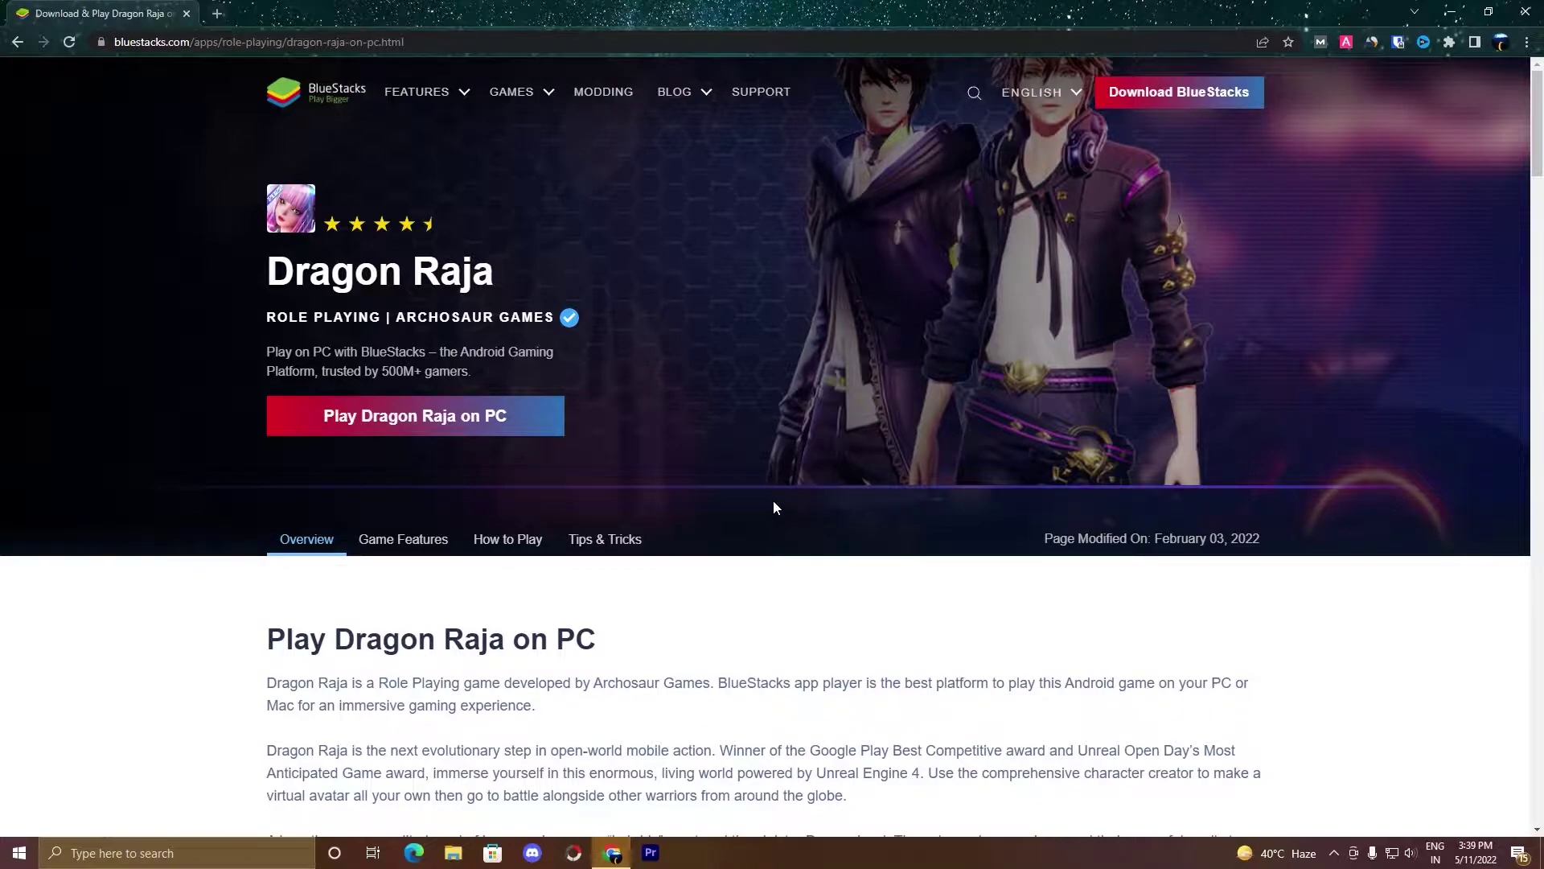
- Download the BlueStacks installer for Dragon Raja, run it and approve the UAC prompt
left_click(408, 426)
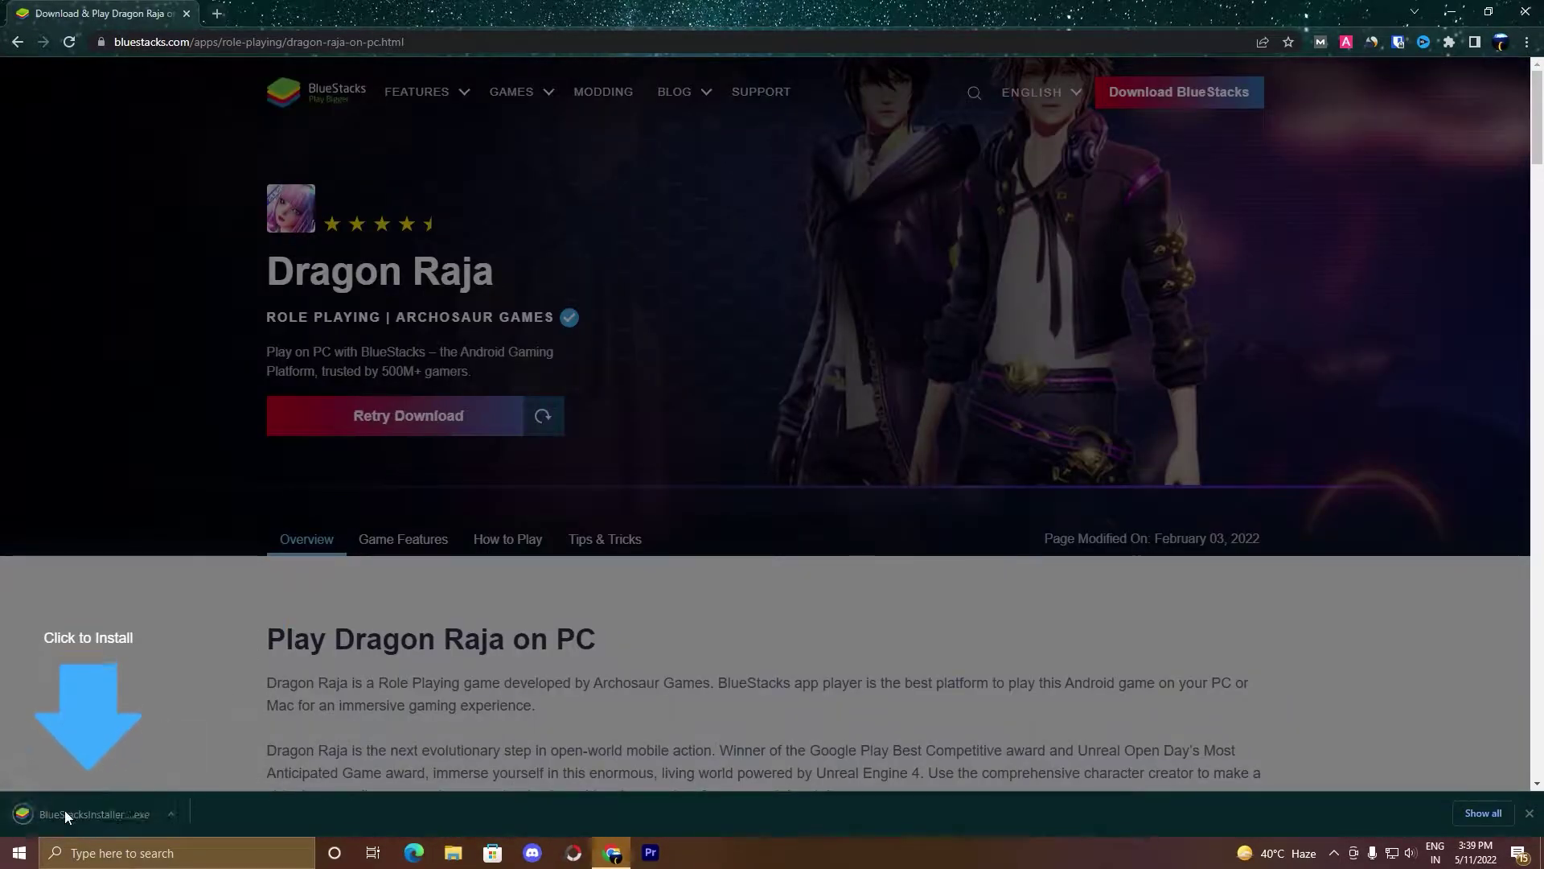
left_click(65, 810)
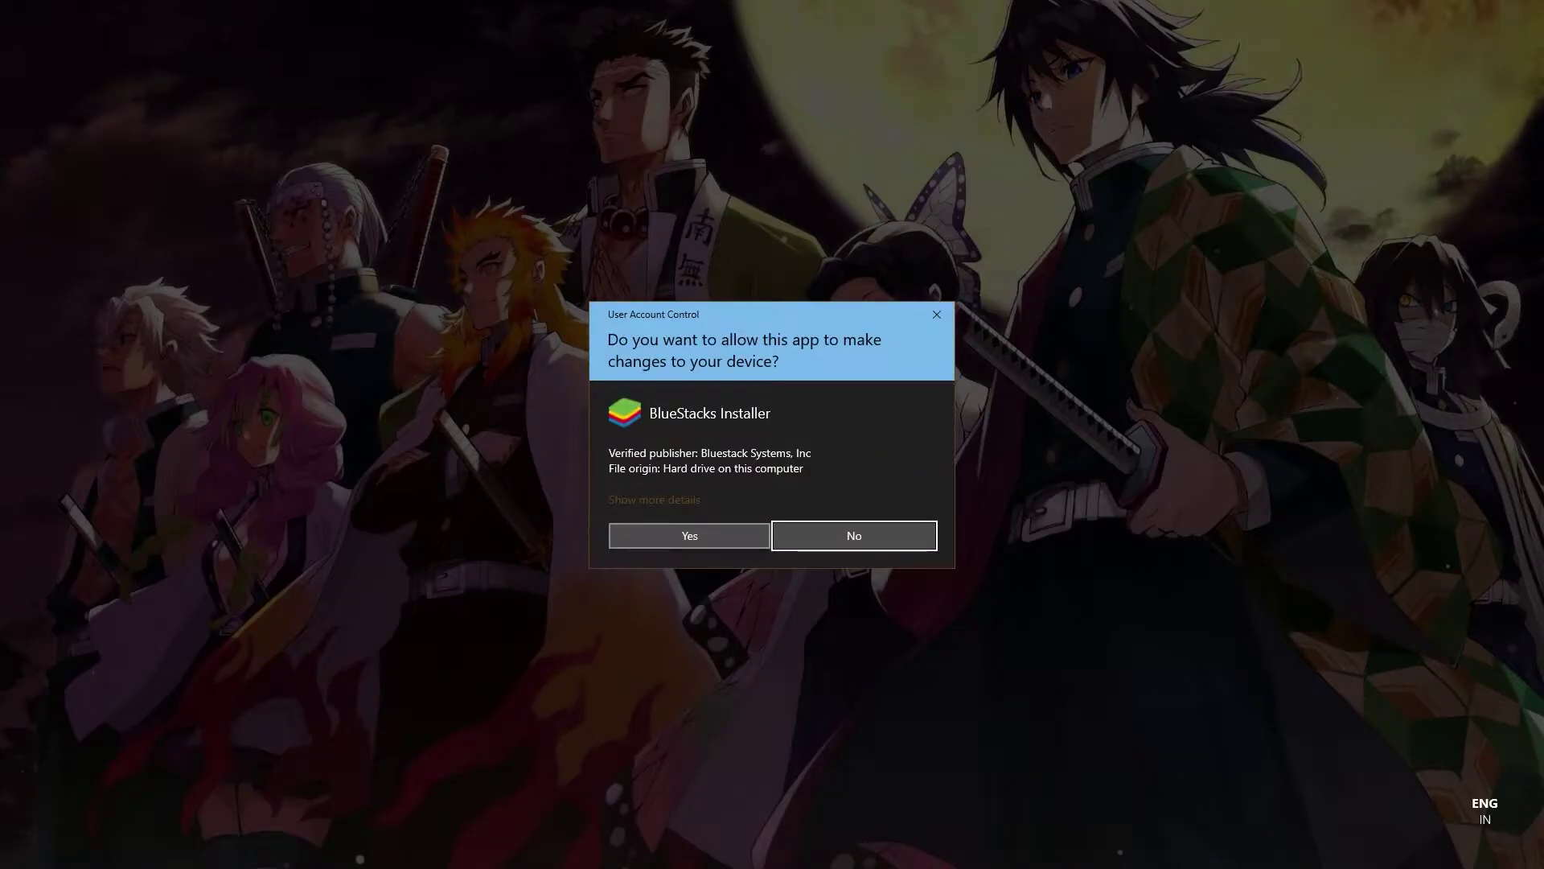
left_click(677, 531)
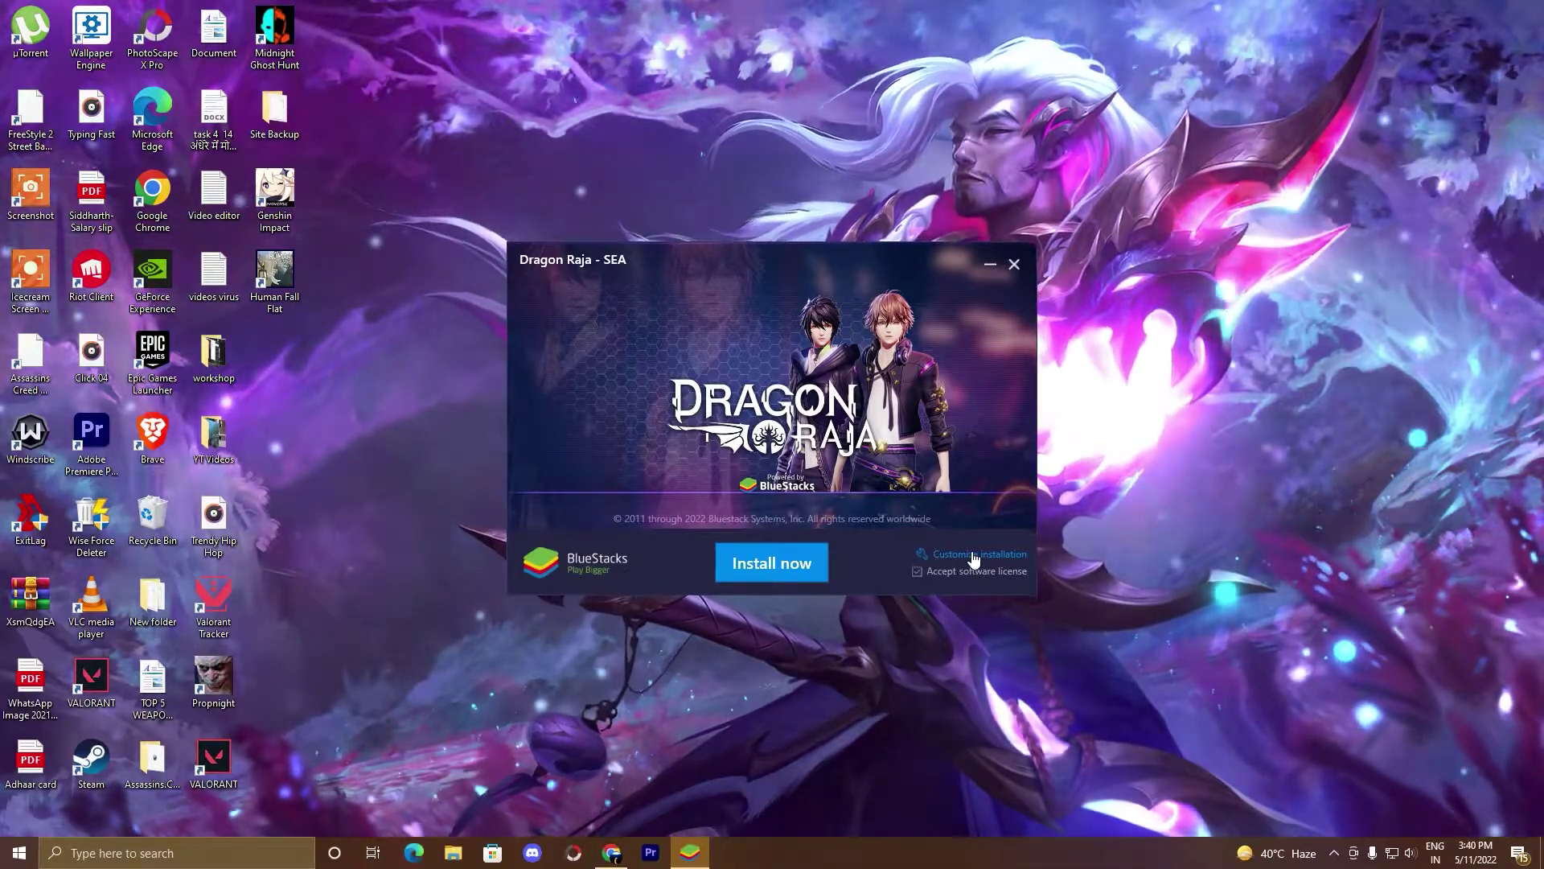
- Check the custom installation options, return to defaults and start installing BlueStacks
left_click(974, 556)
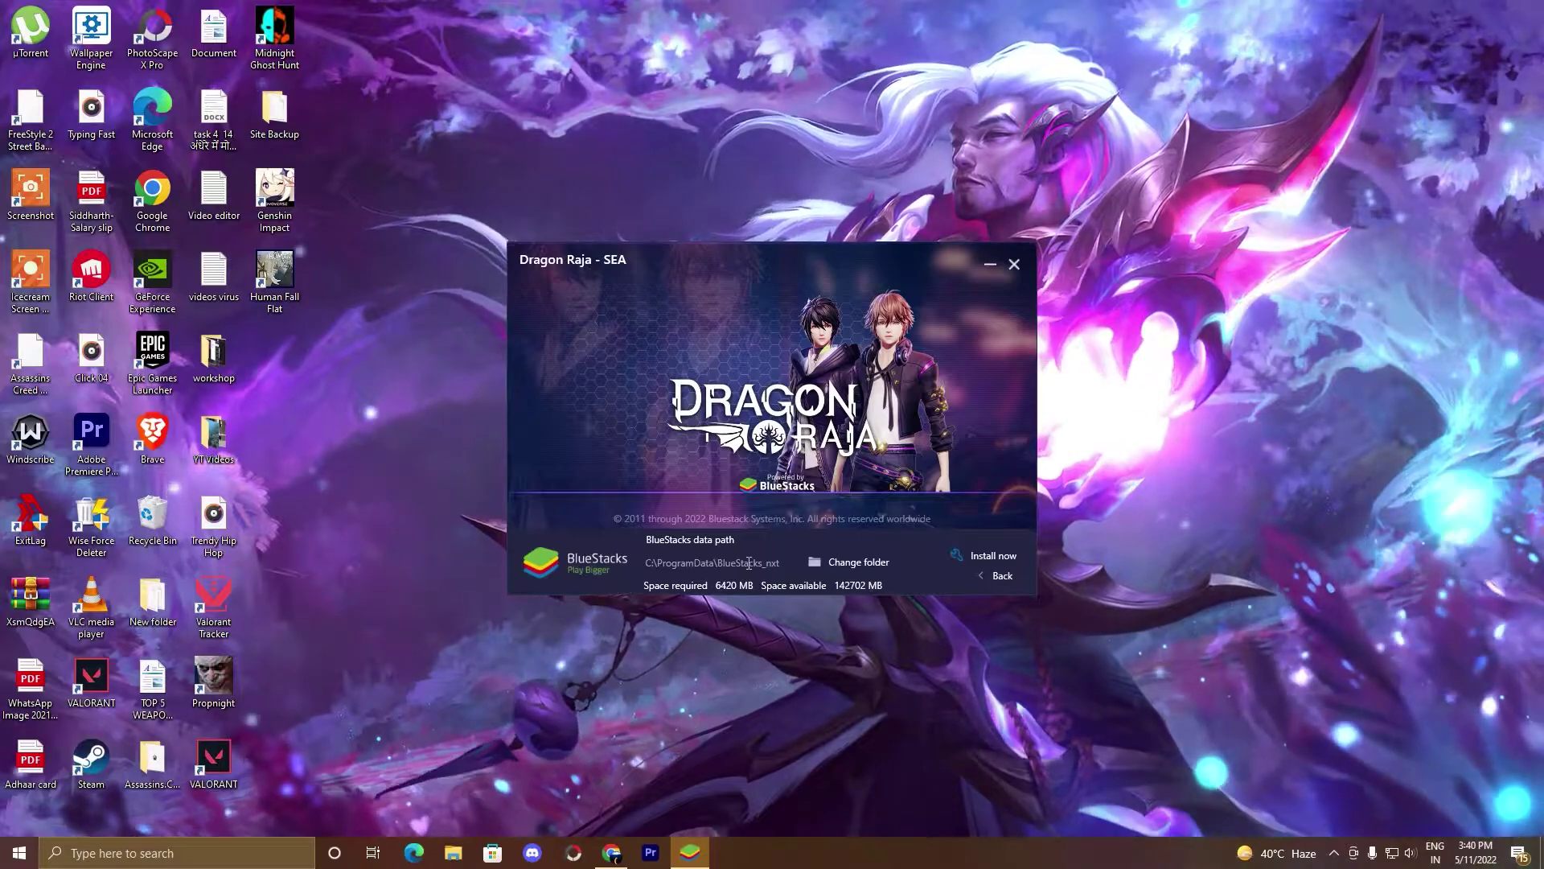
left_click(997, 576)
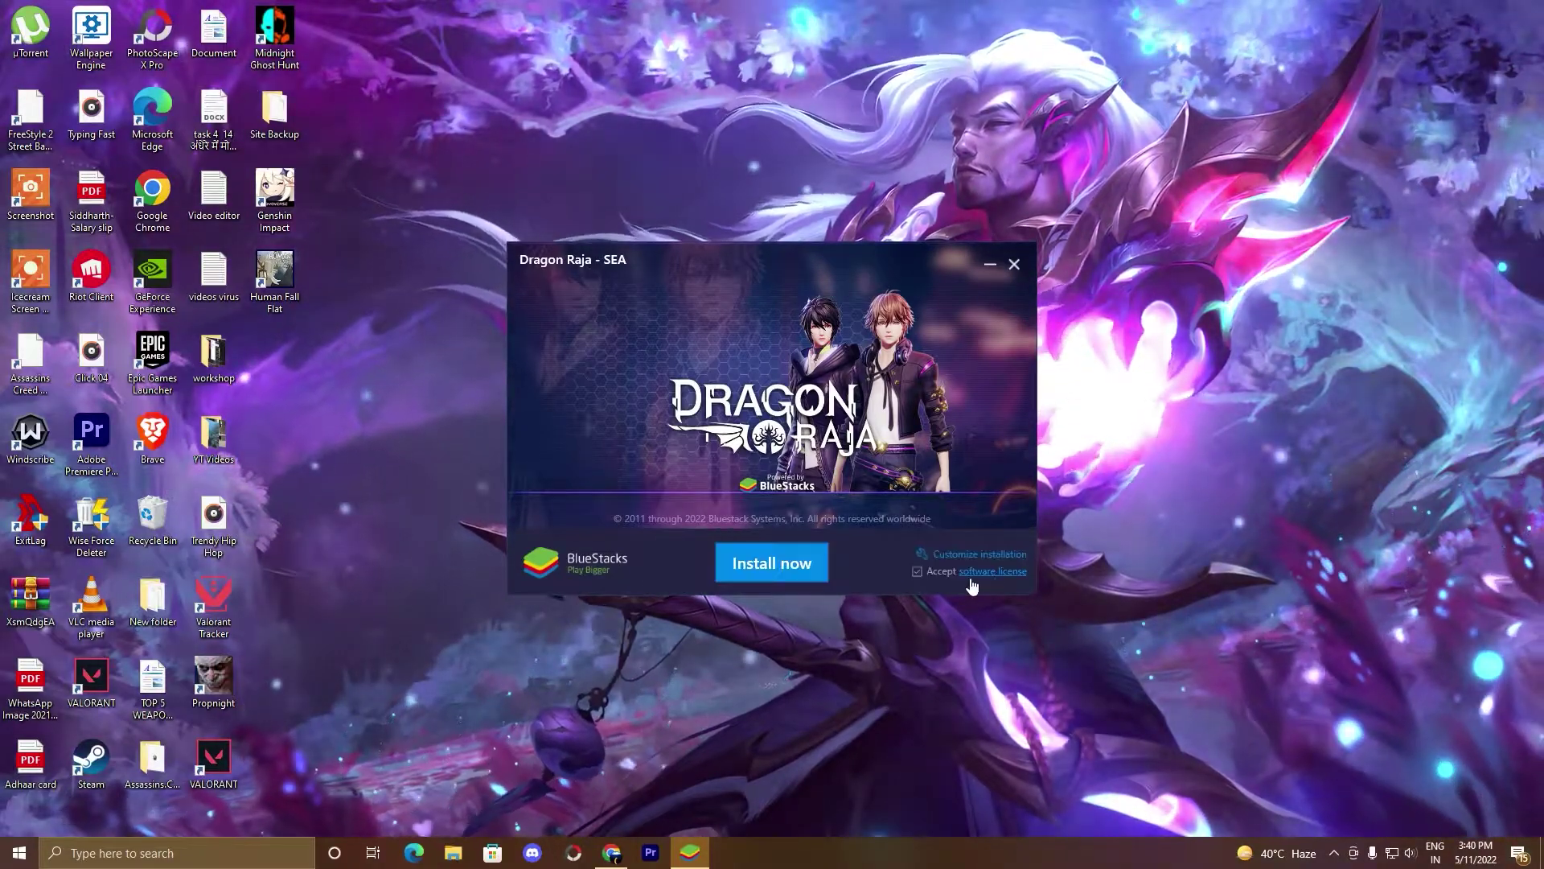
left_click(769, 570)
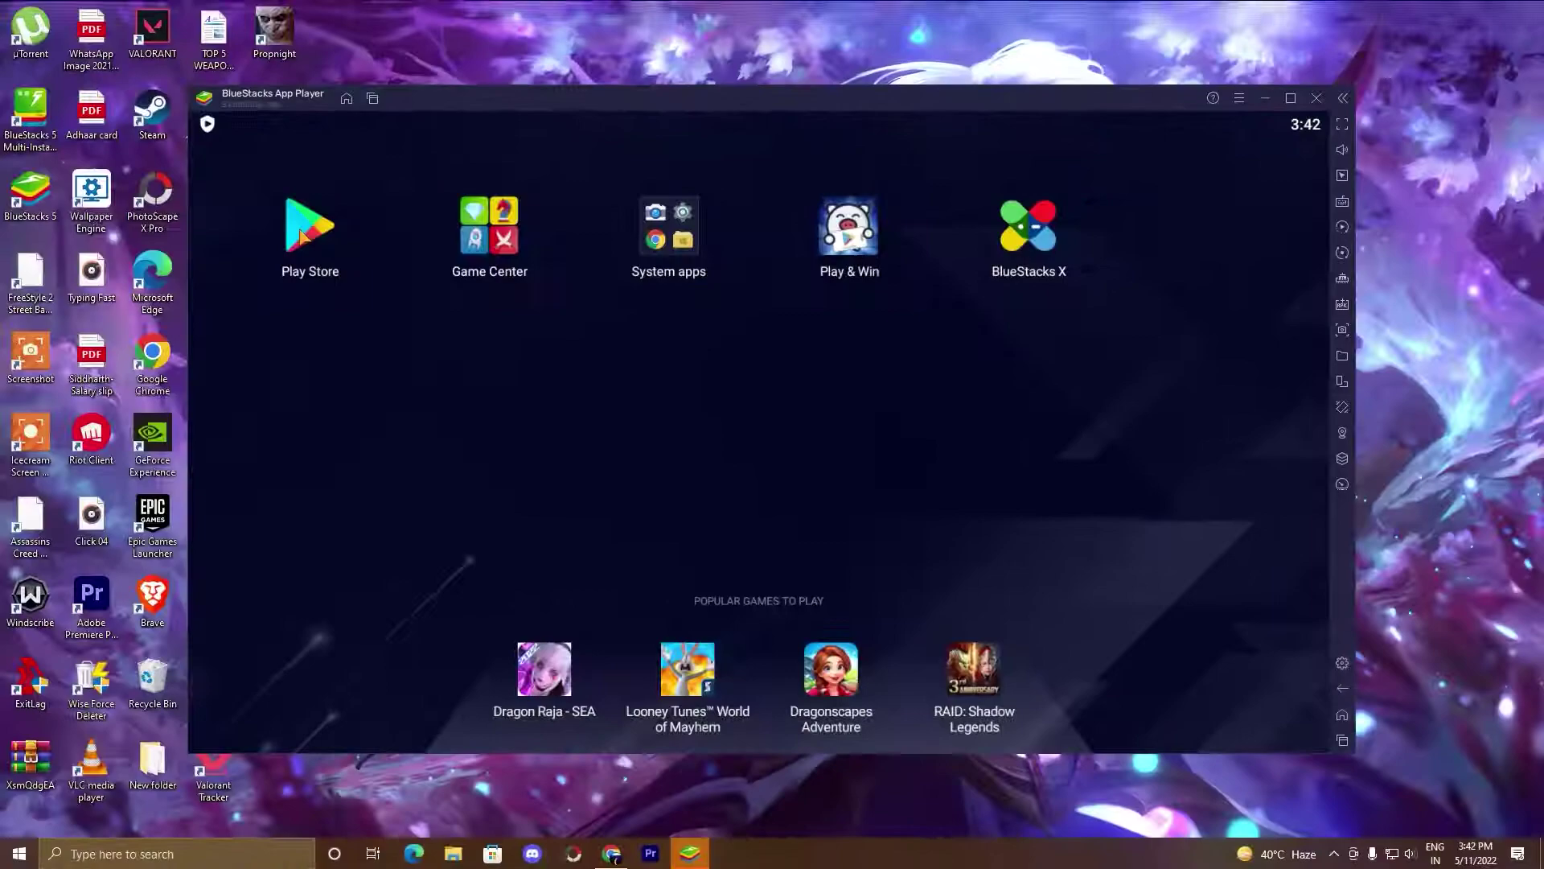
- Sign into the Play Store with the Google account e-mail, accepting the terms and Google services
left_click(302, 236)
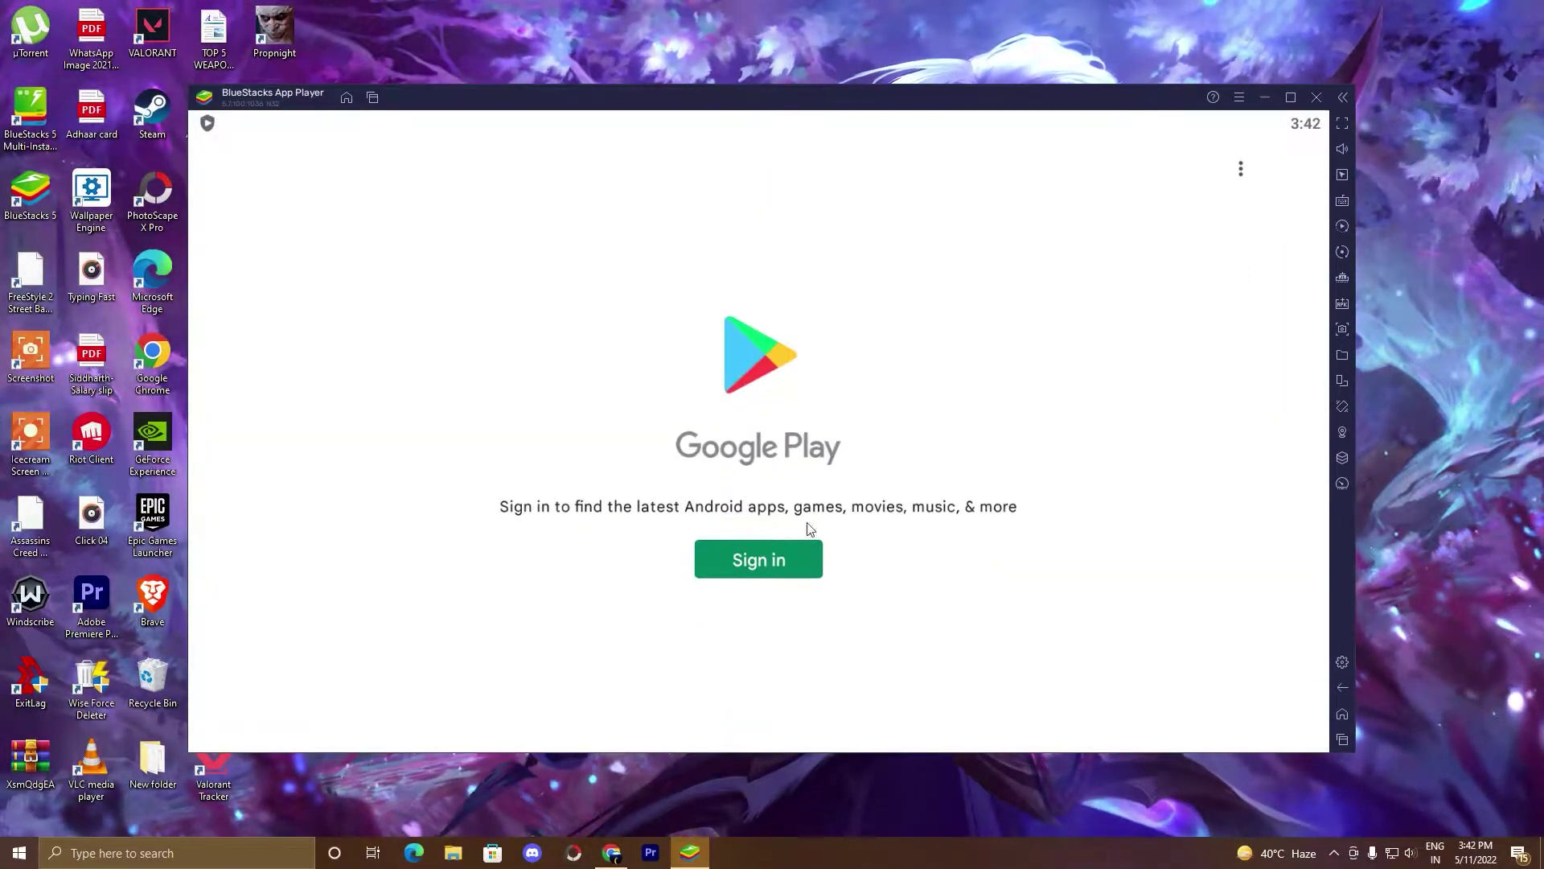
left_click(766, 562)
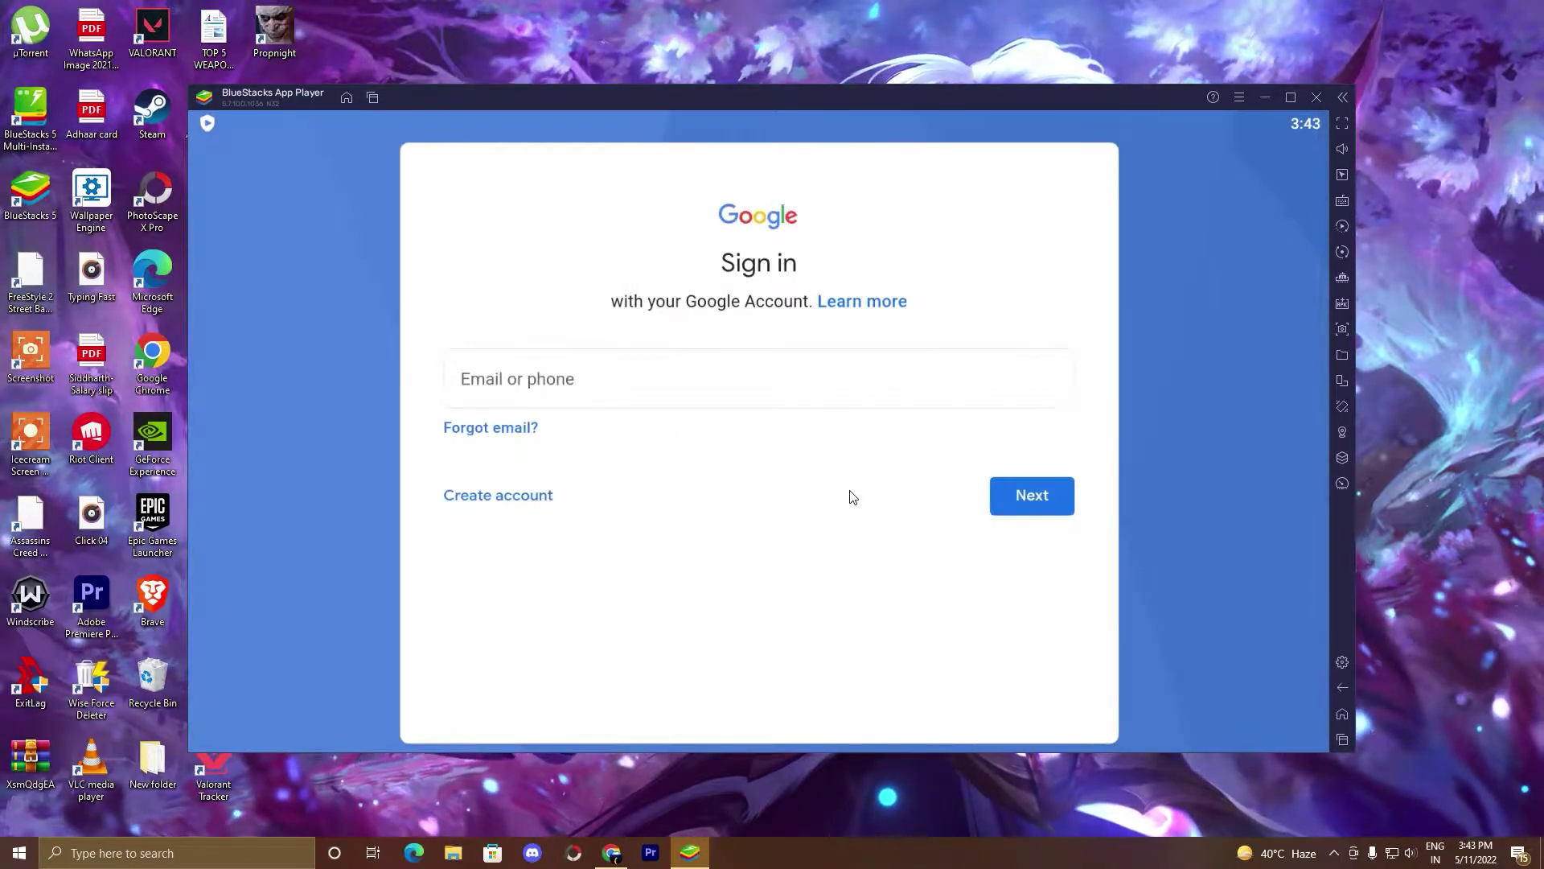
left_click(777, 390)
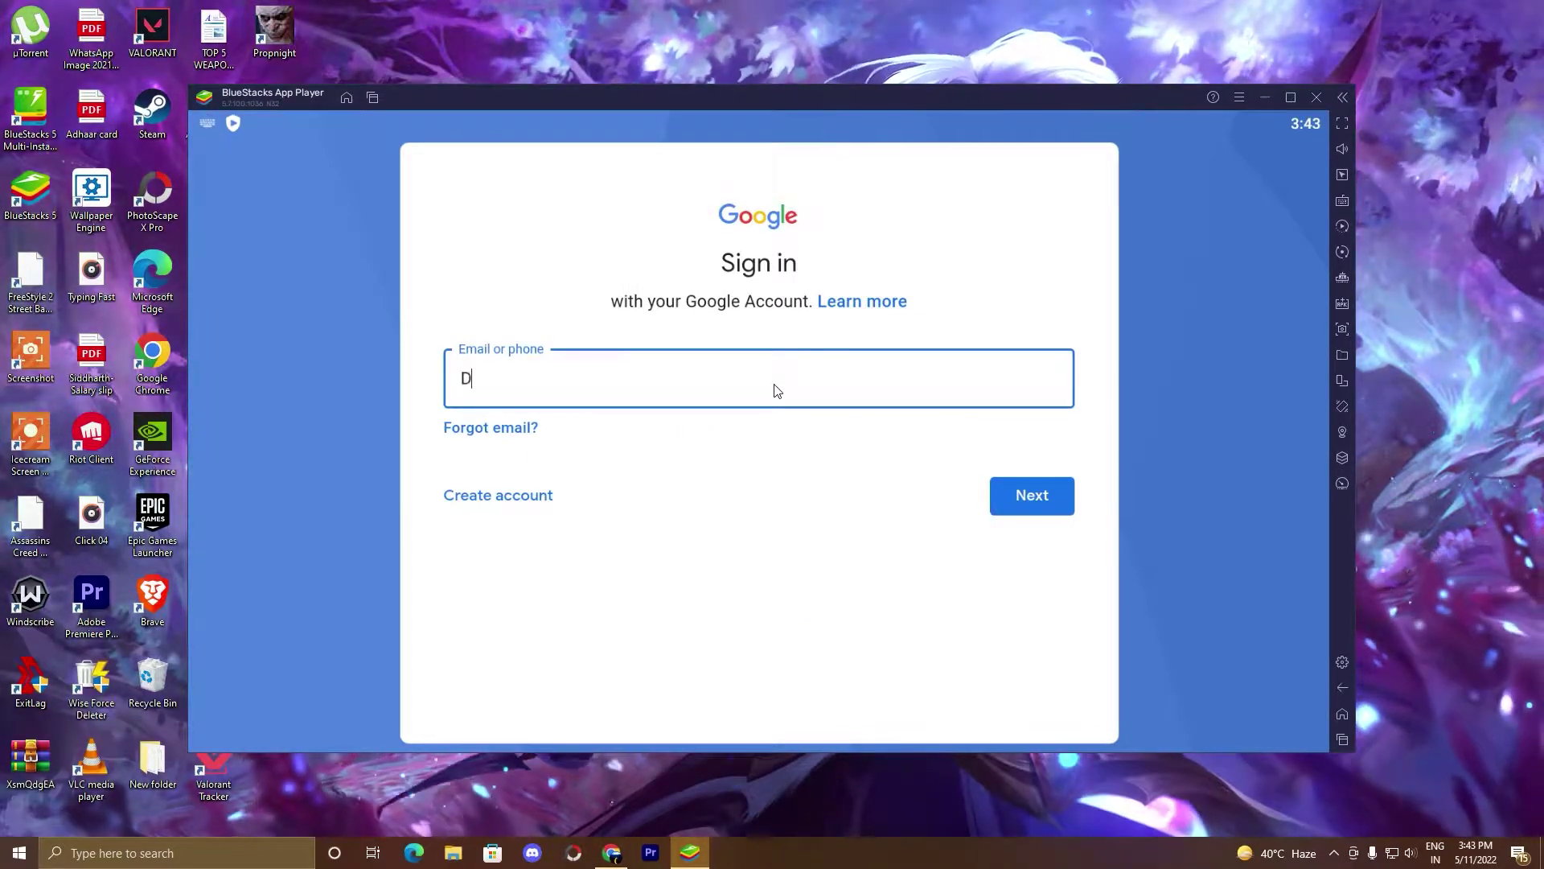
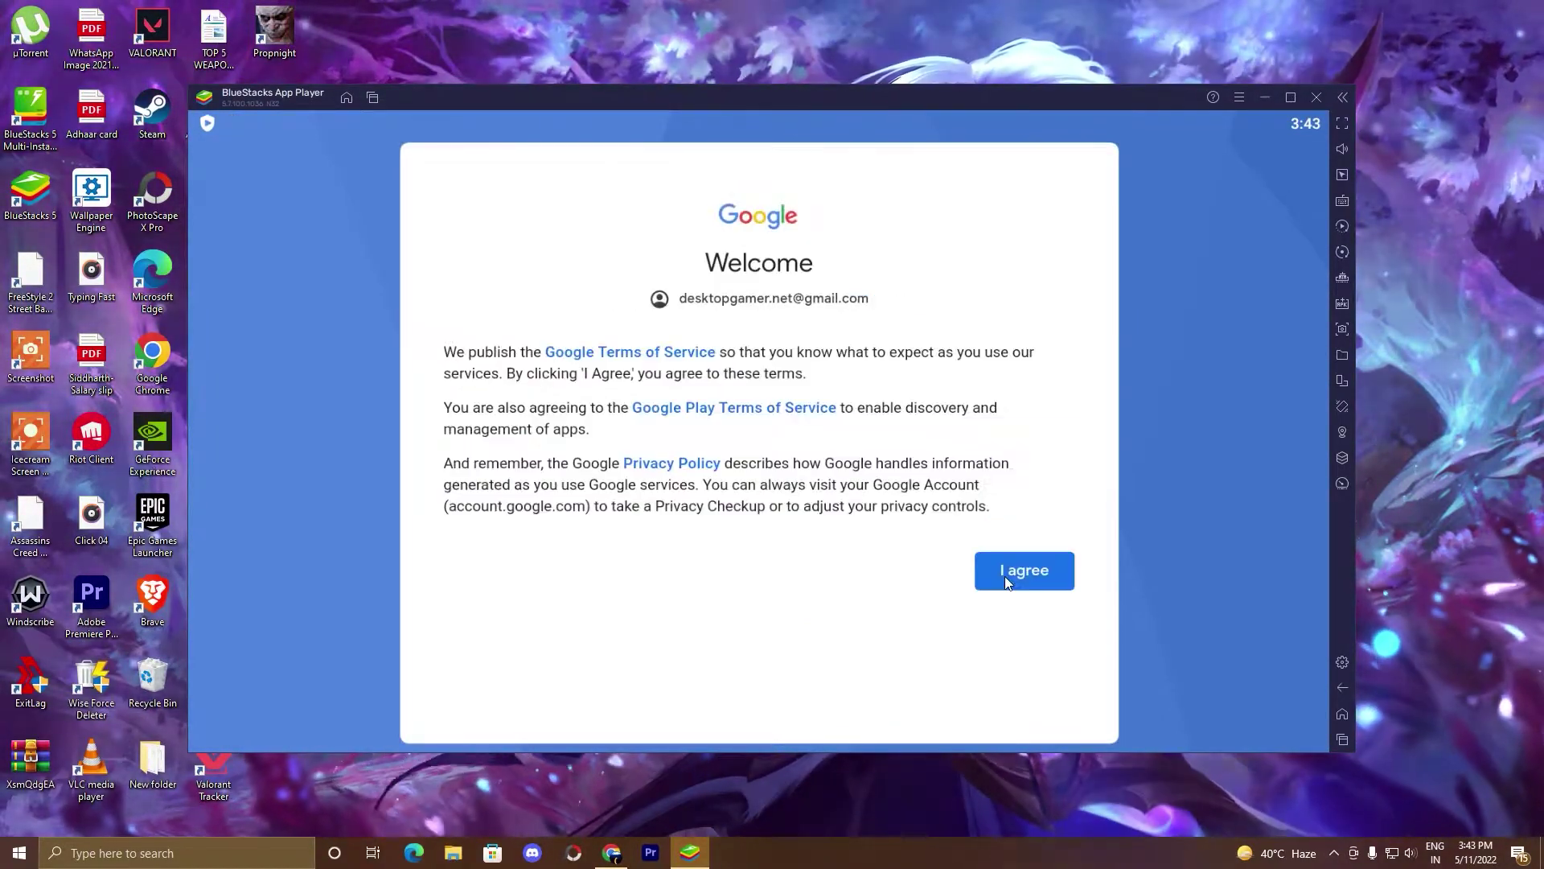
left_click(1005, 576)
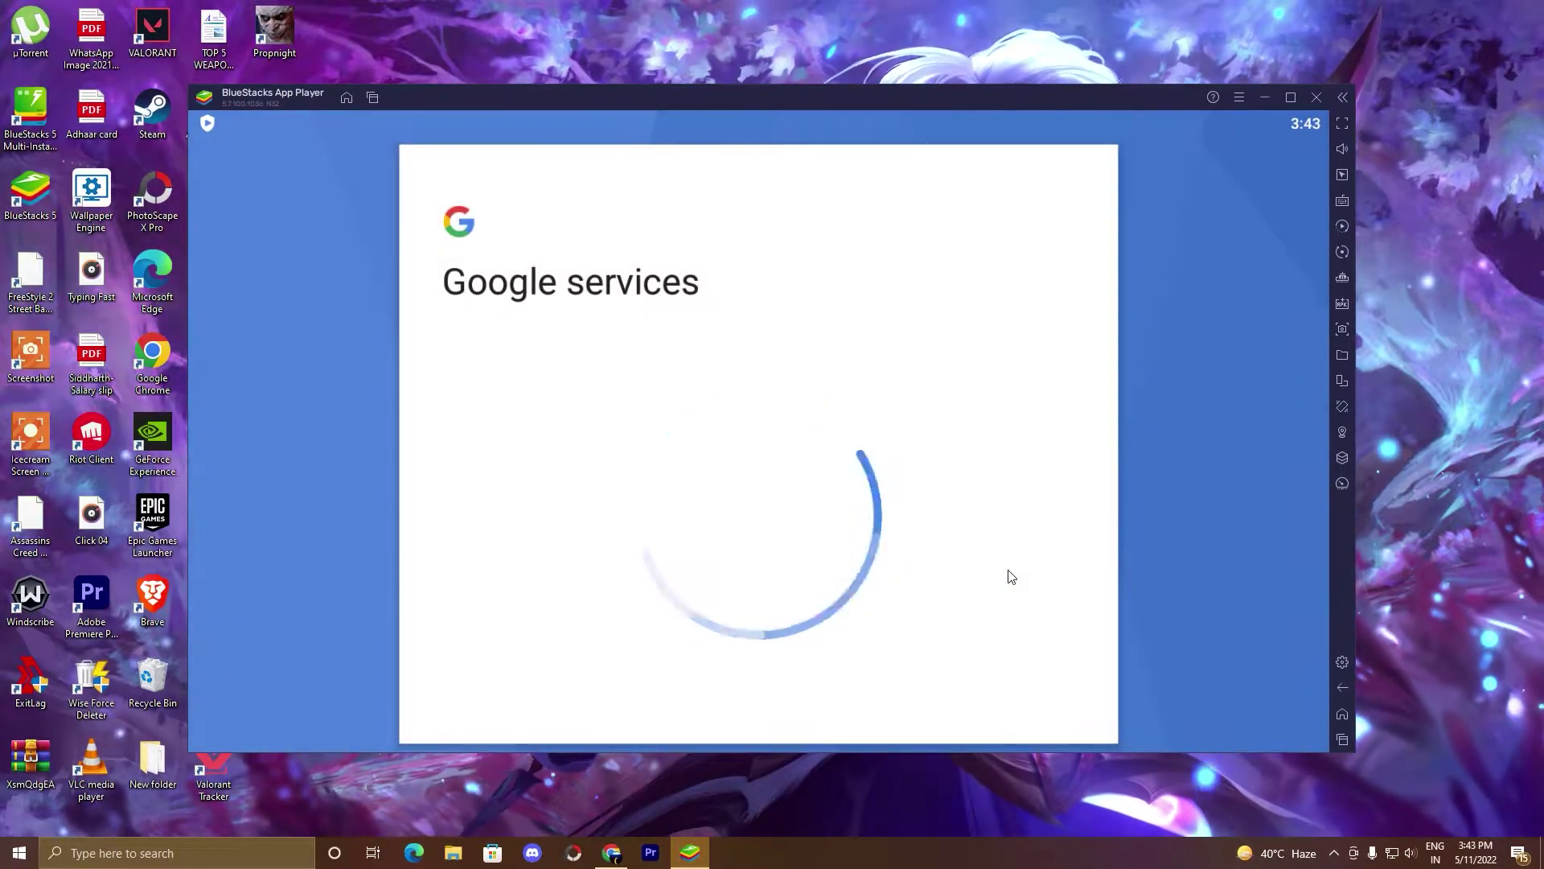
left_click(1022, 717)
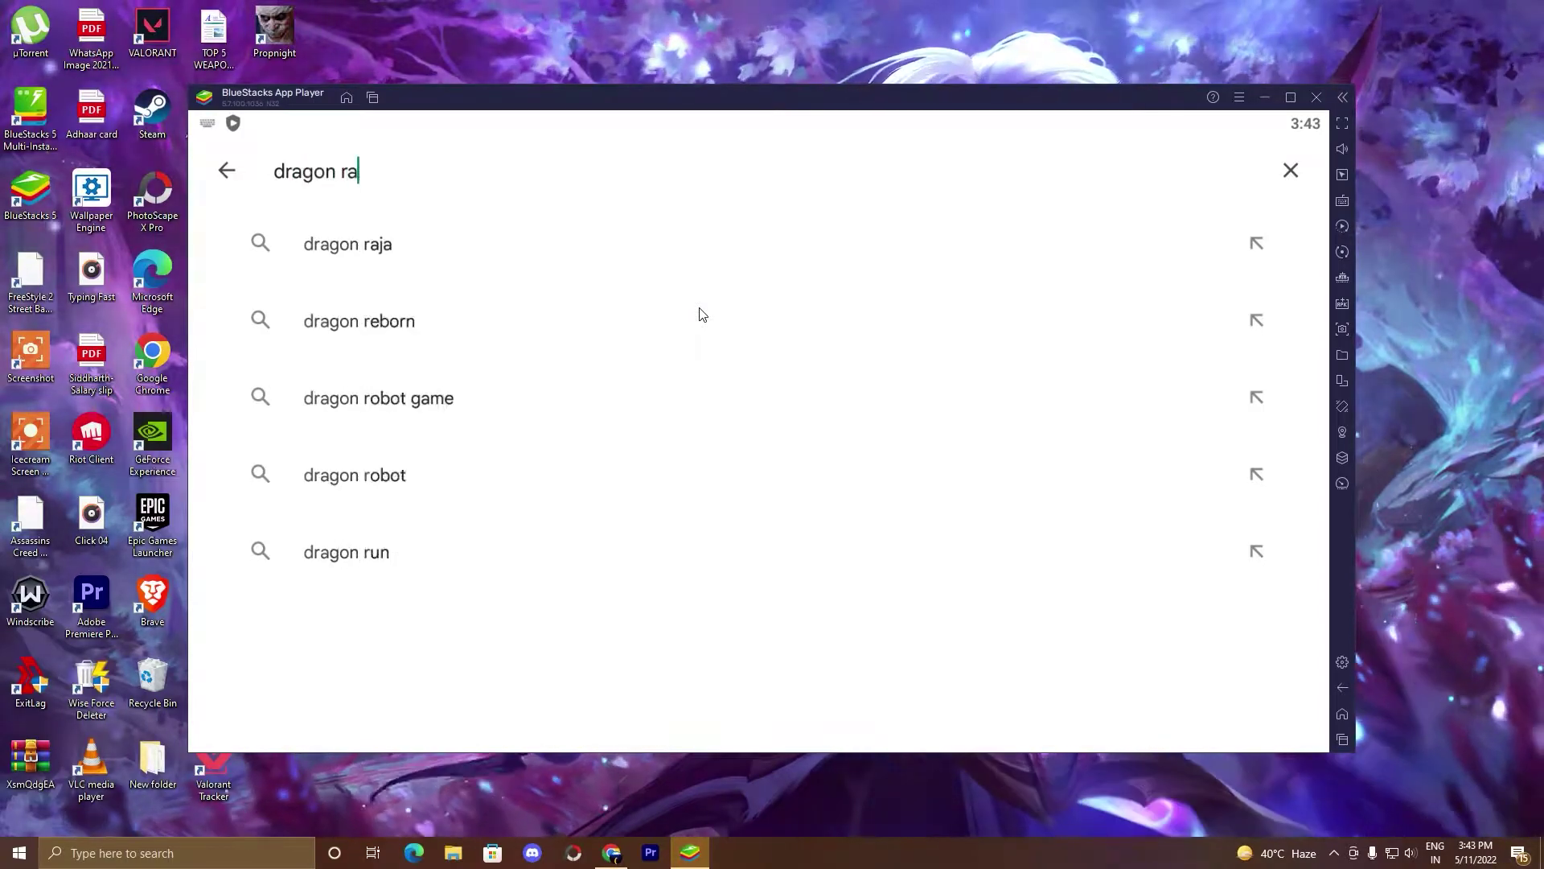
- Open the Dragon Raja - SEA store page from the search and install the 1.74 GB game
left_click(710, 276)
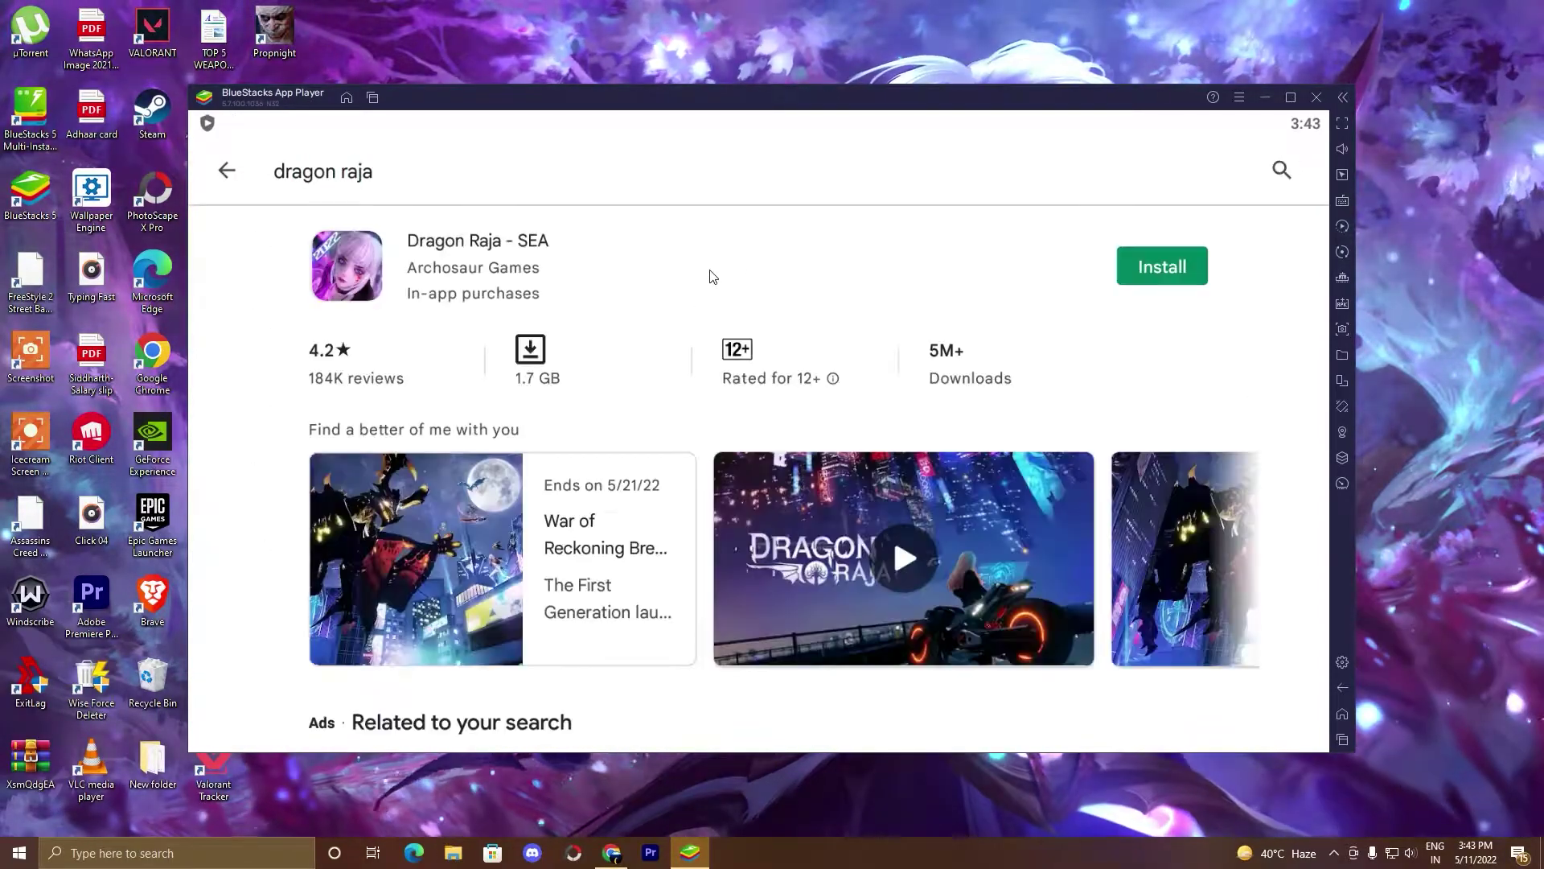
left_click(1180, 270)
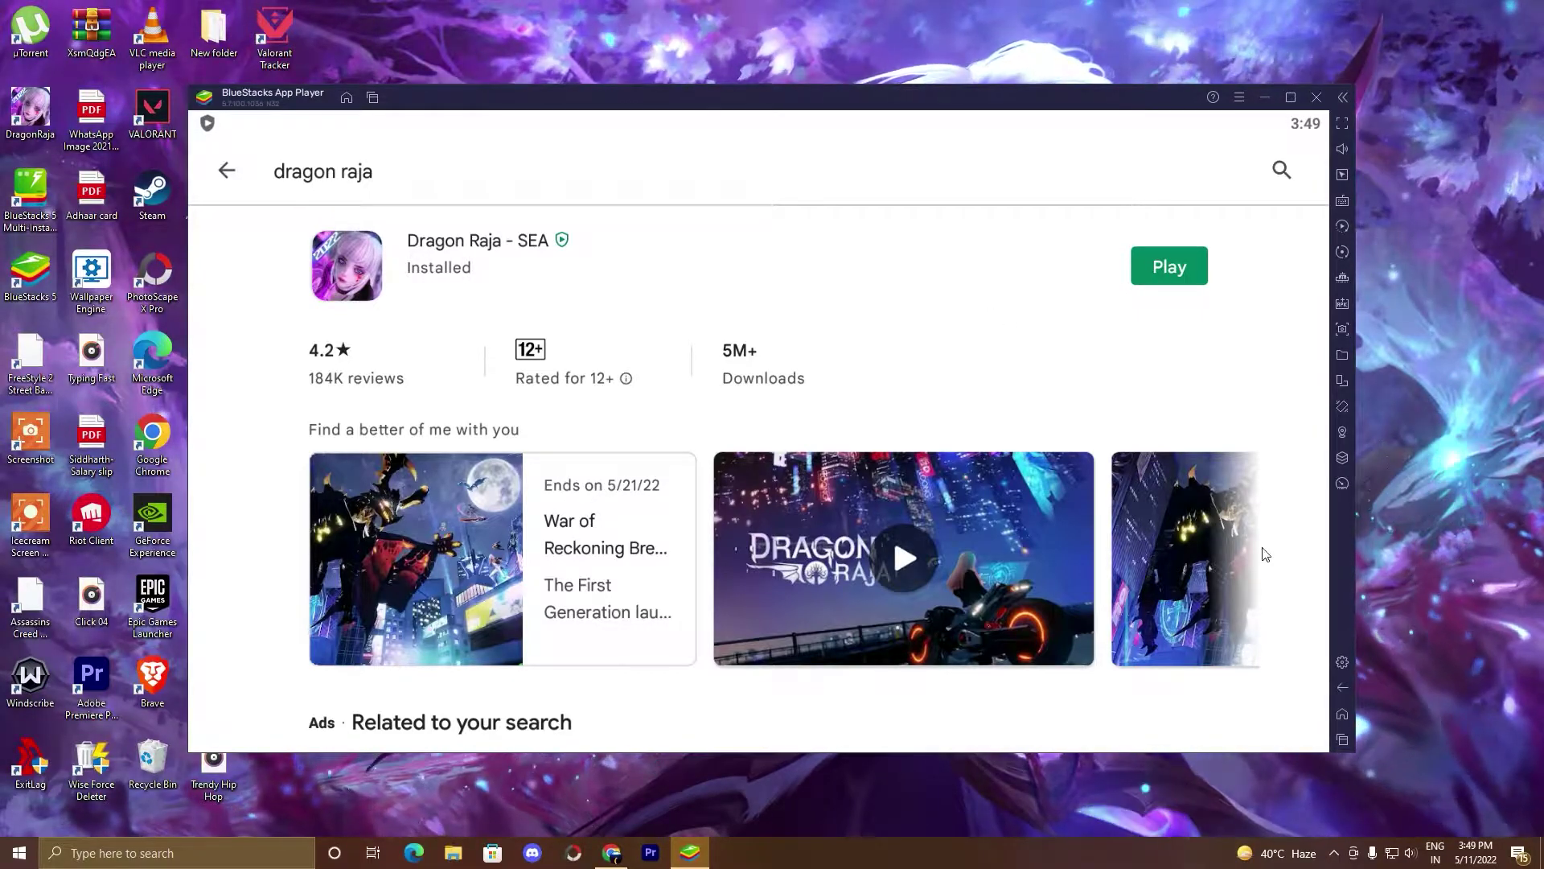
- Launch Dragon Raja from the home screen and switch the character to female before continuing
left_click(1342, 713)
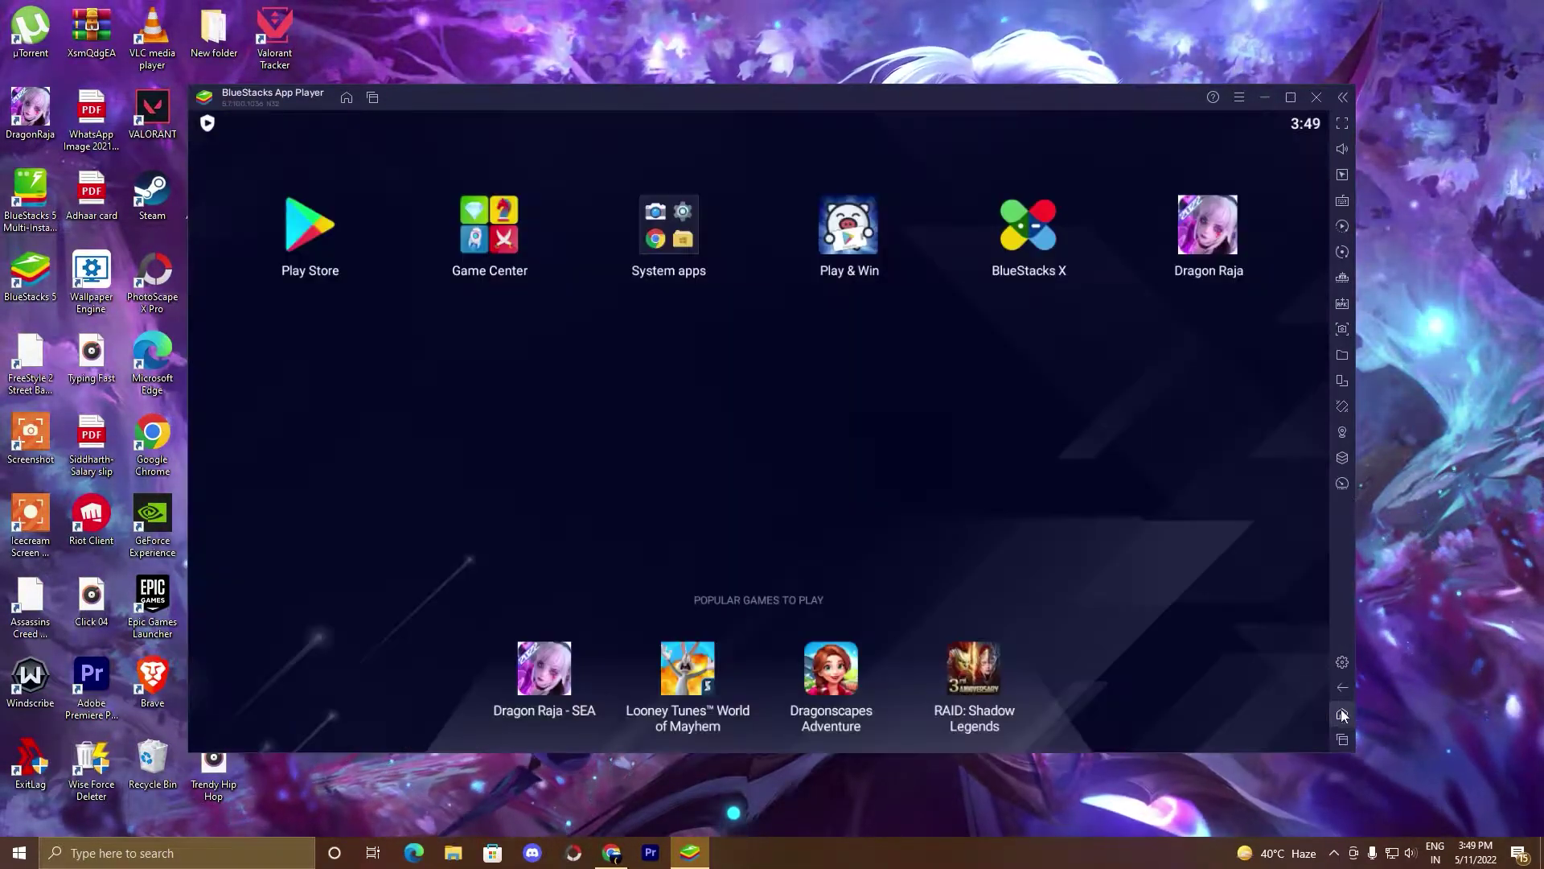
left_click(1211, 229)
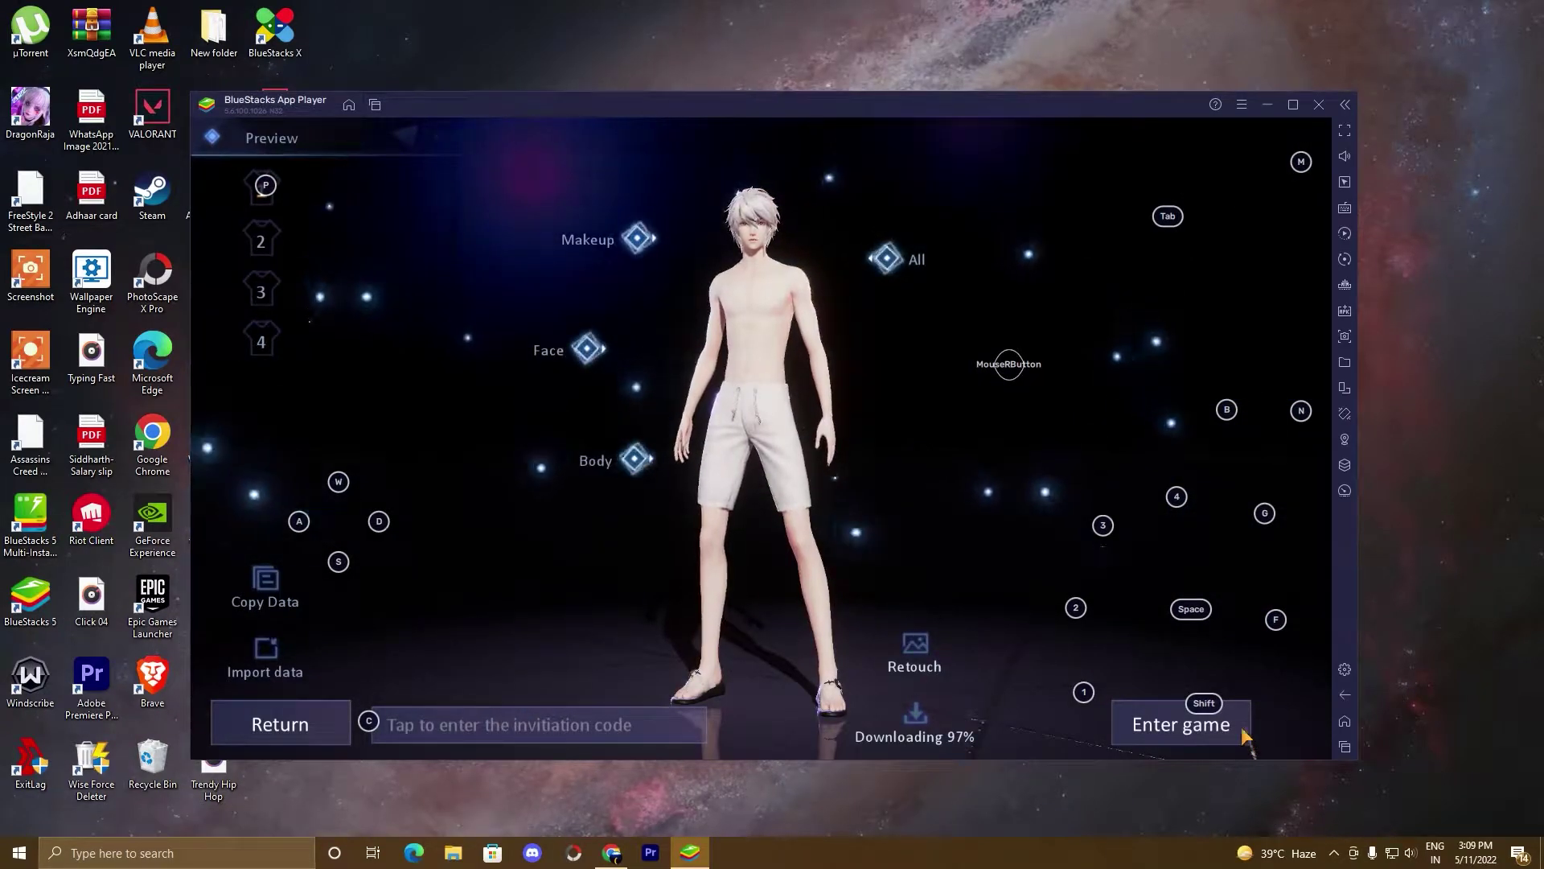
left_click(280, 724)
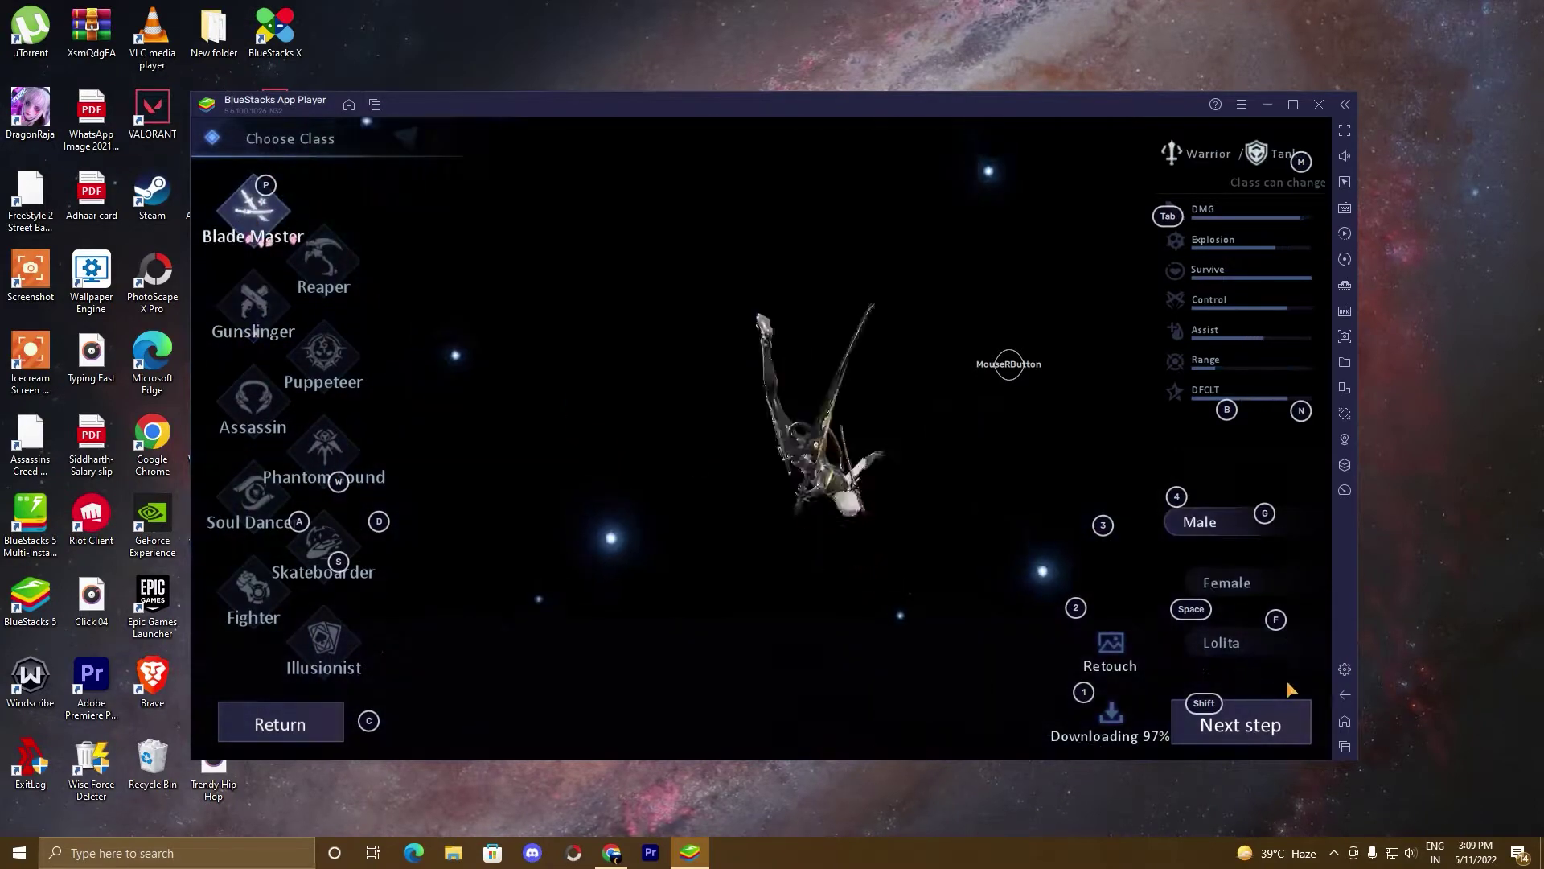
key("space")
key("shift")
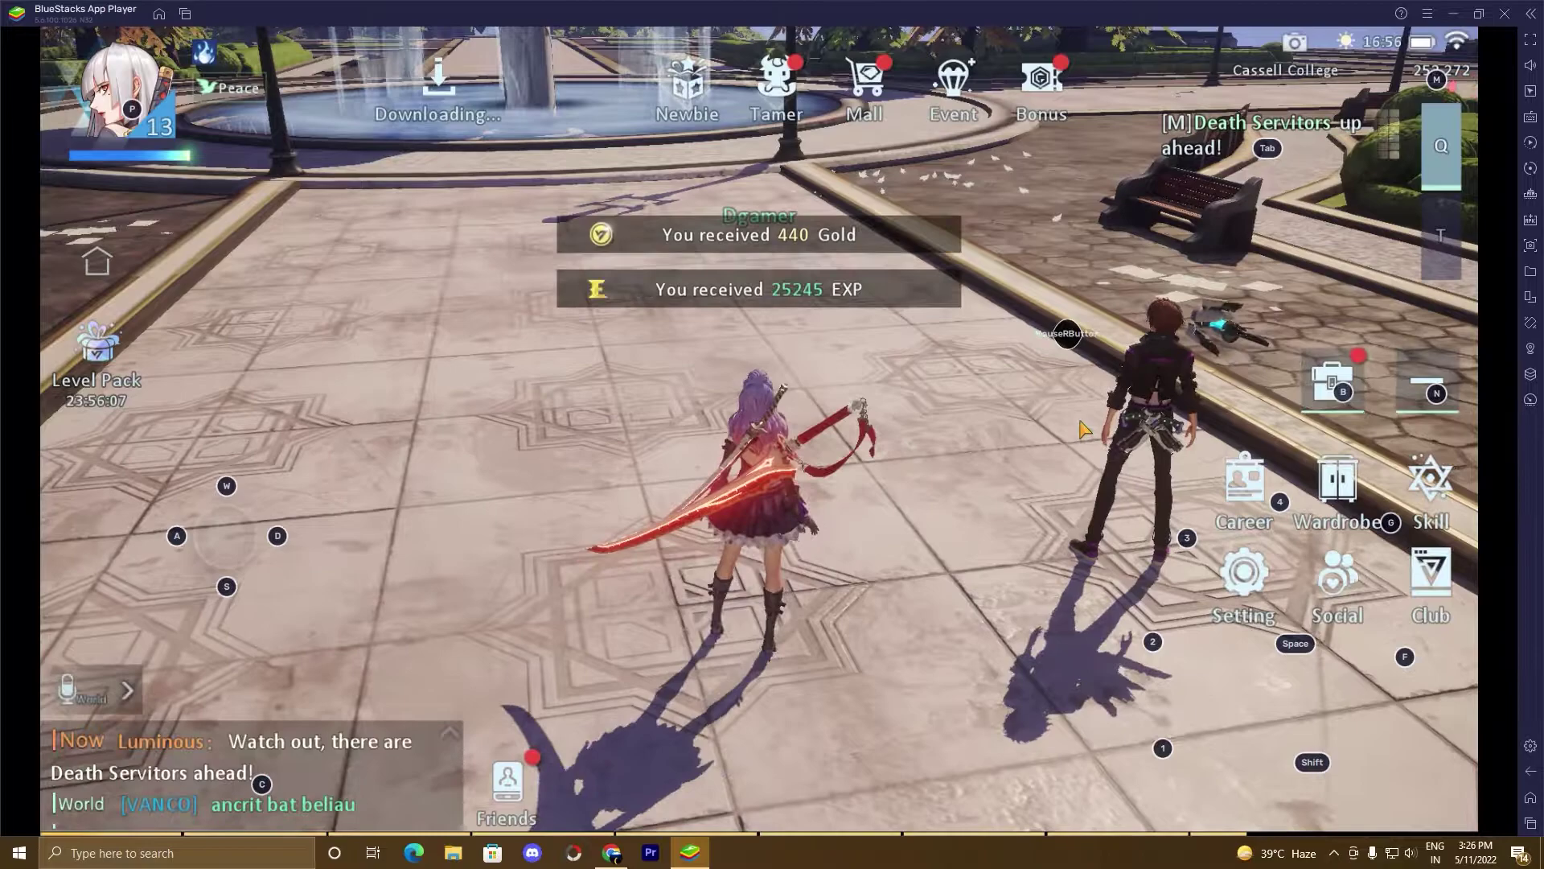
- Switch to combat view and open on the Death Servitor with G, 3 and 2 skills
key("n")
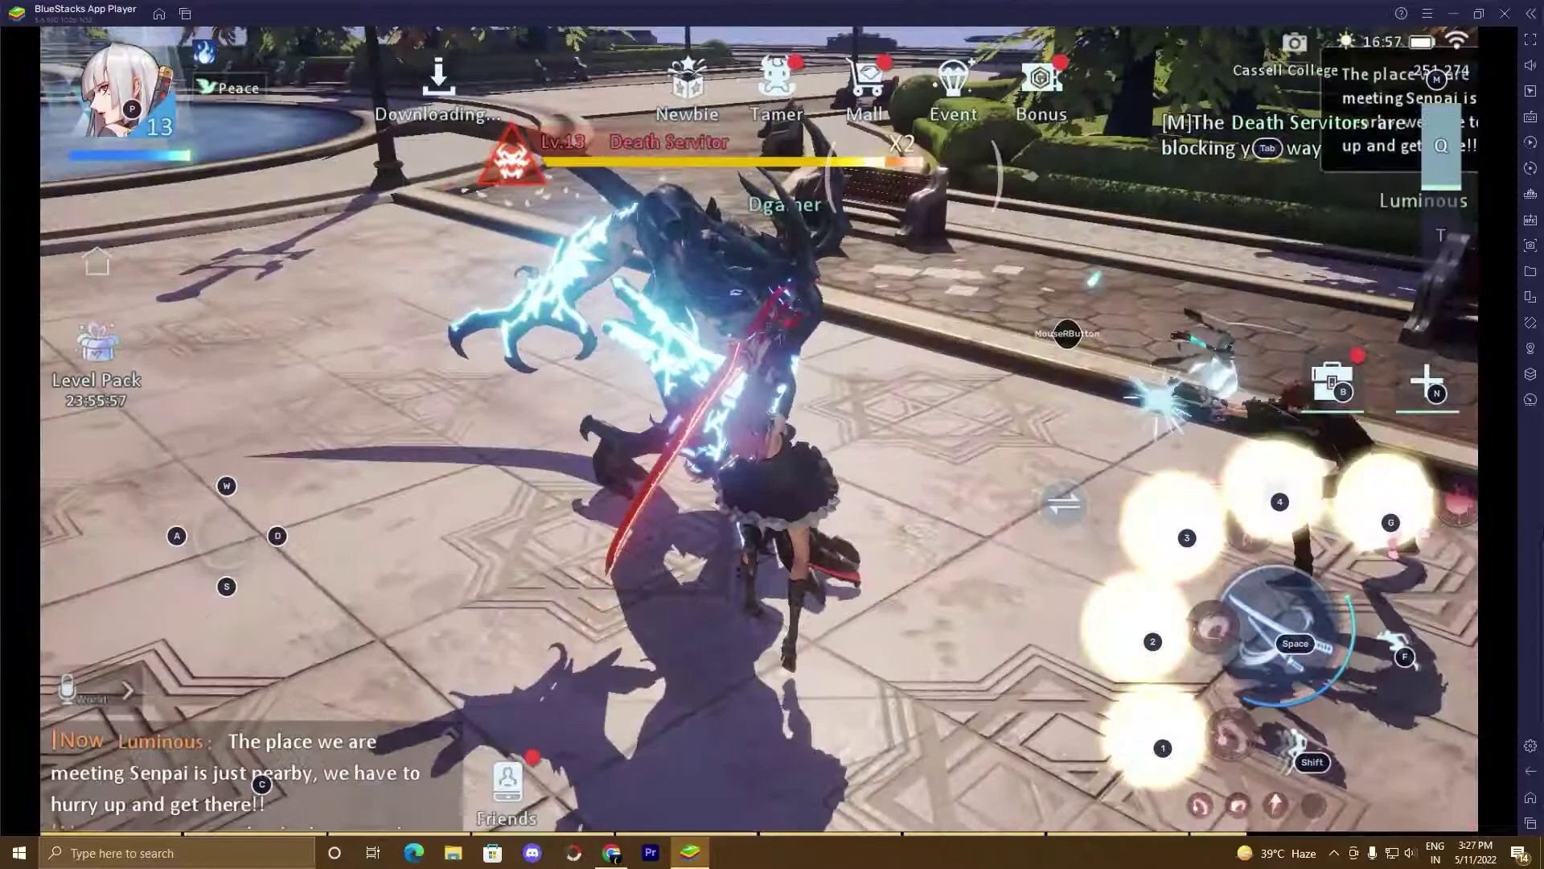
key("g")
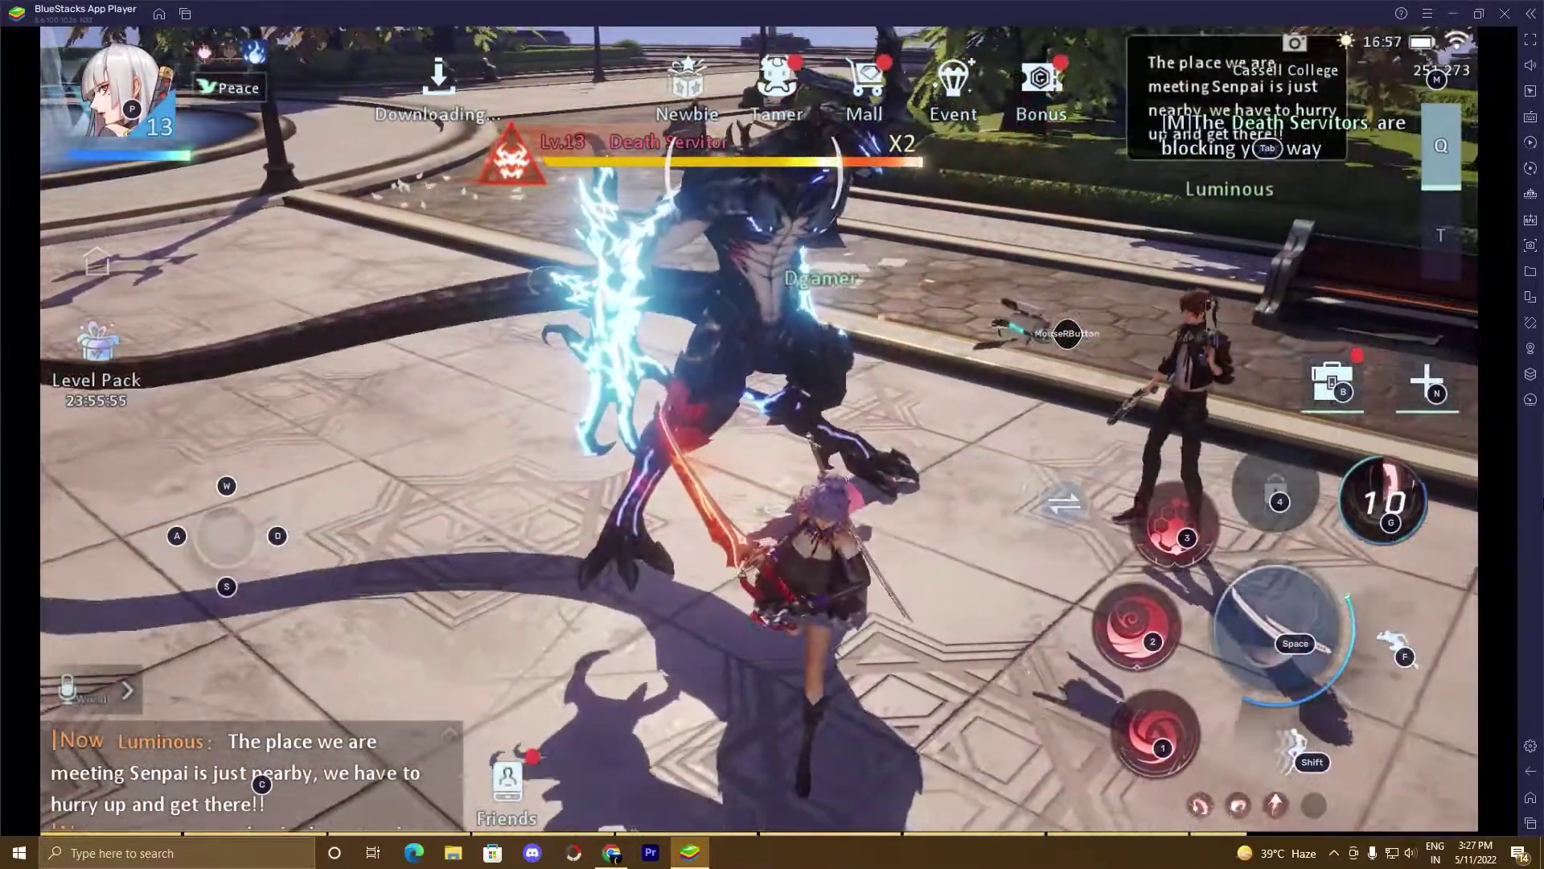
key("3")
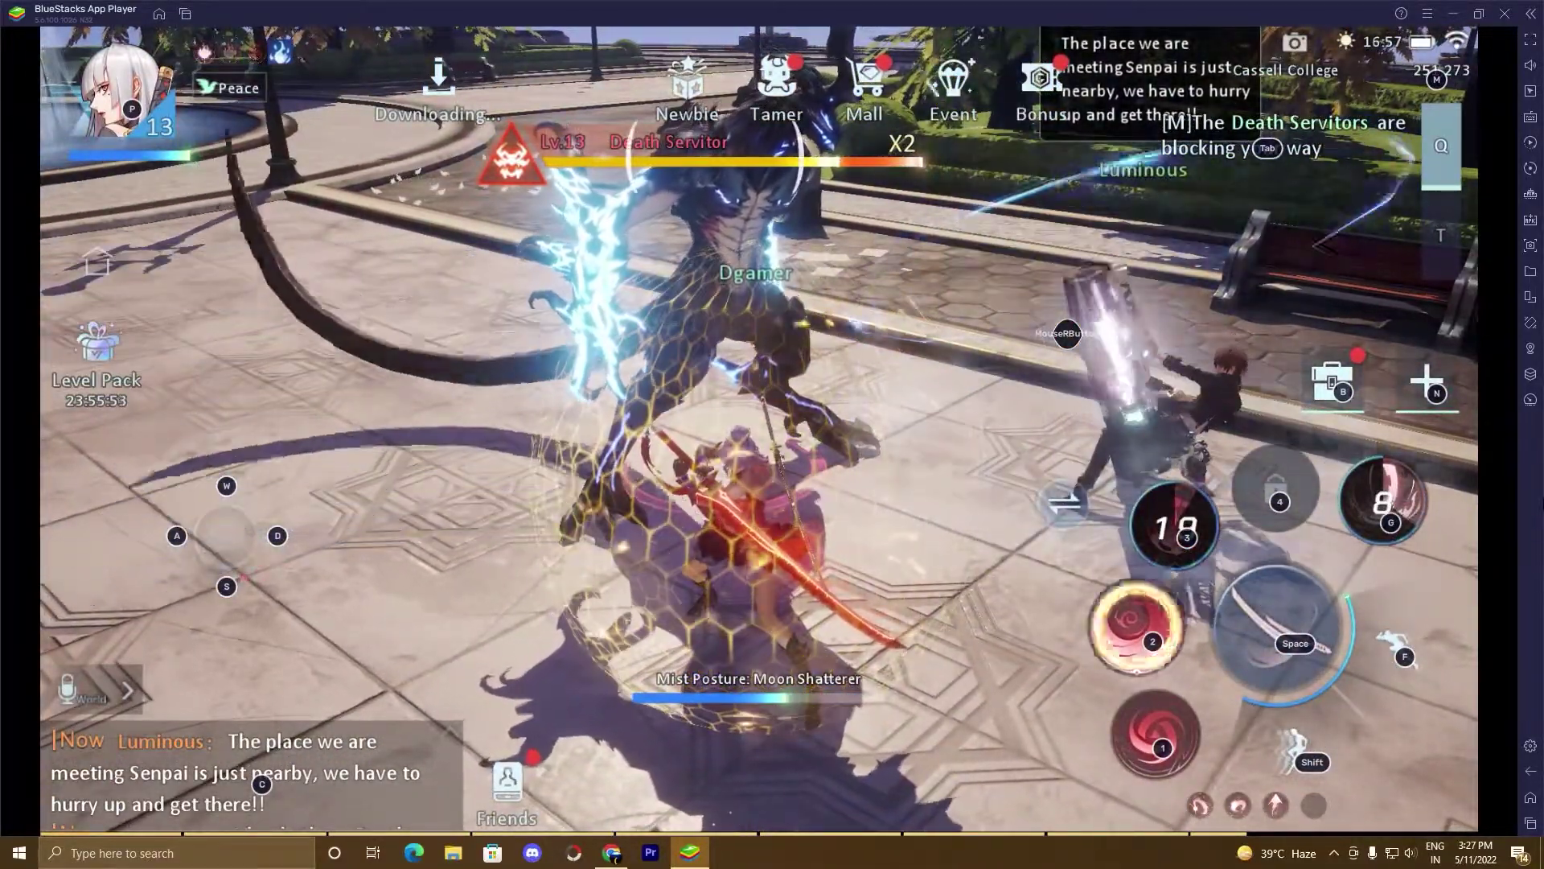
key("w")
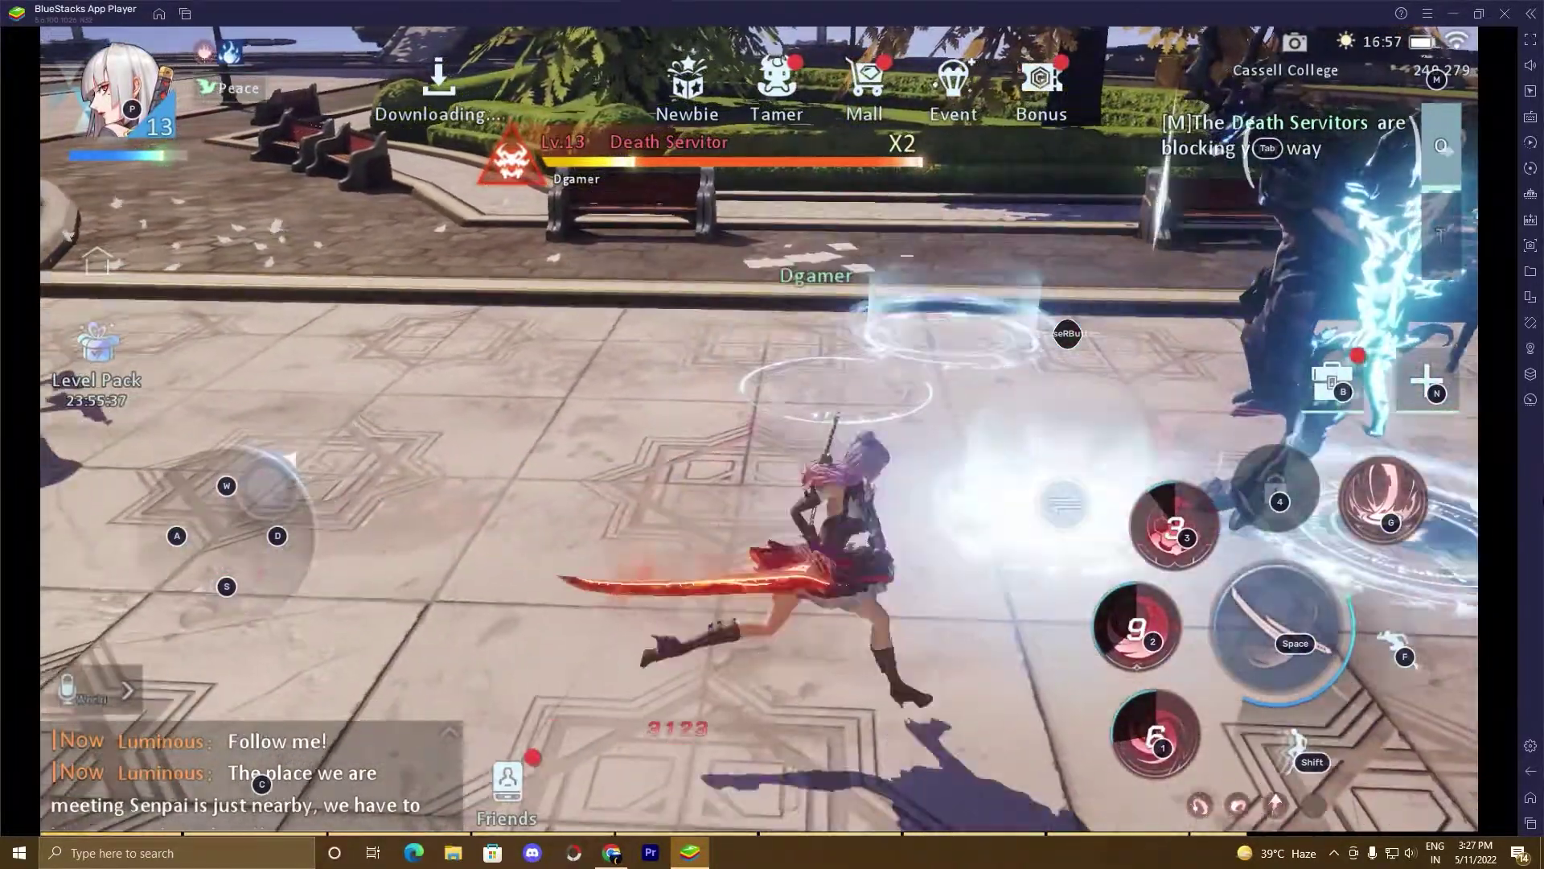
key("d")
key("g")
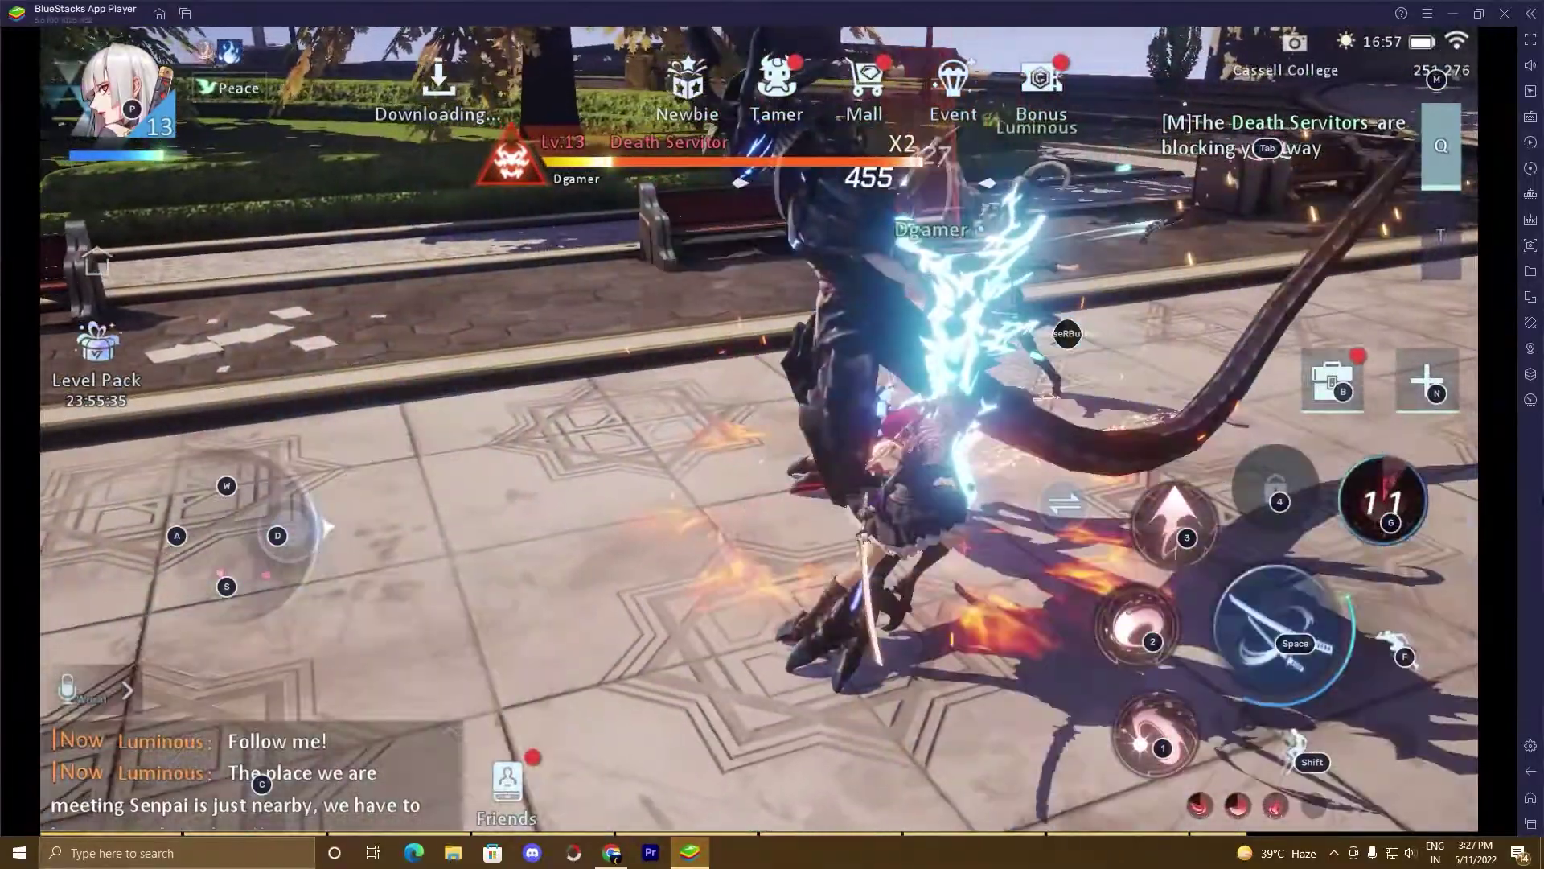
key("2")
key("3")
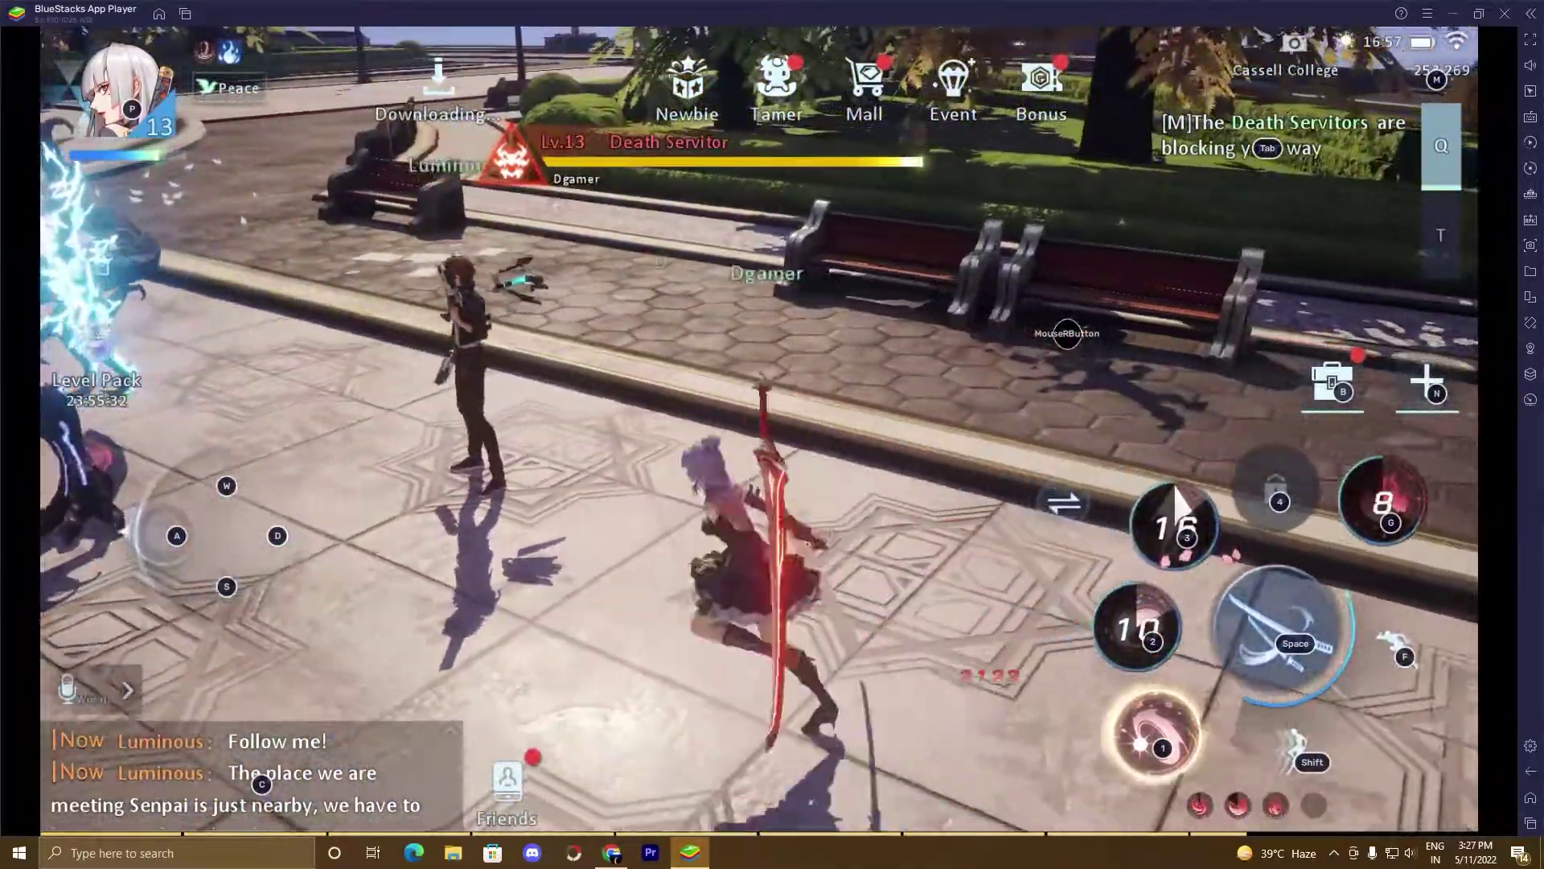
- Keep moving around the Death Servitor with WASD while hitting it with skills 1, G and 2
key("w")
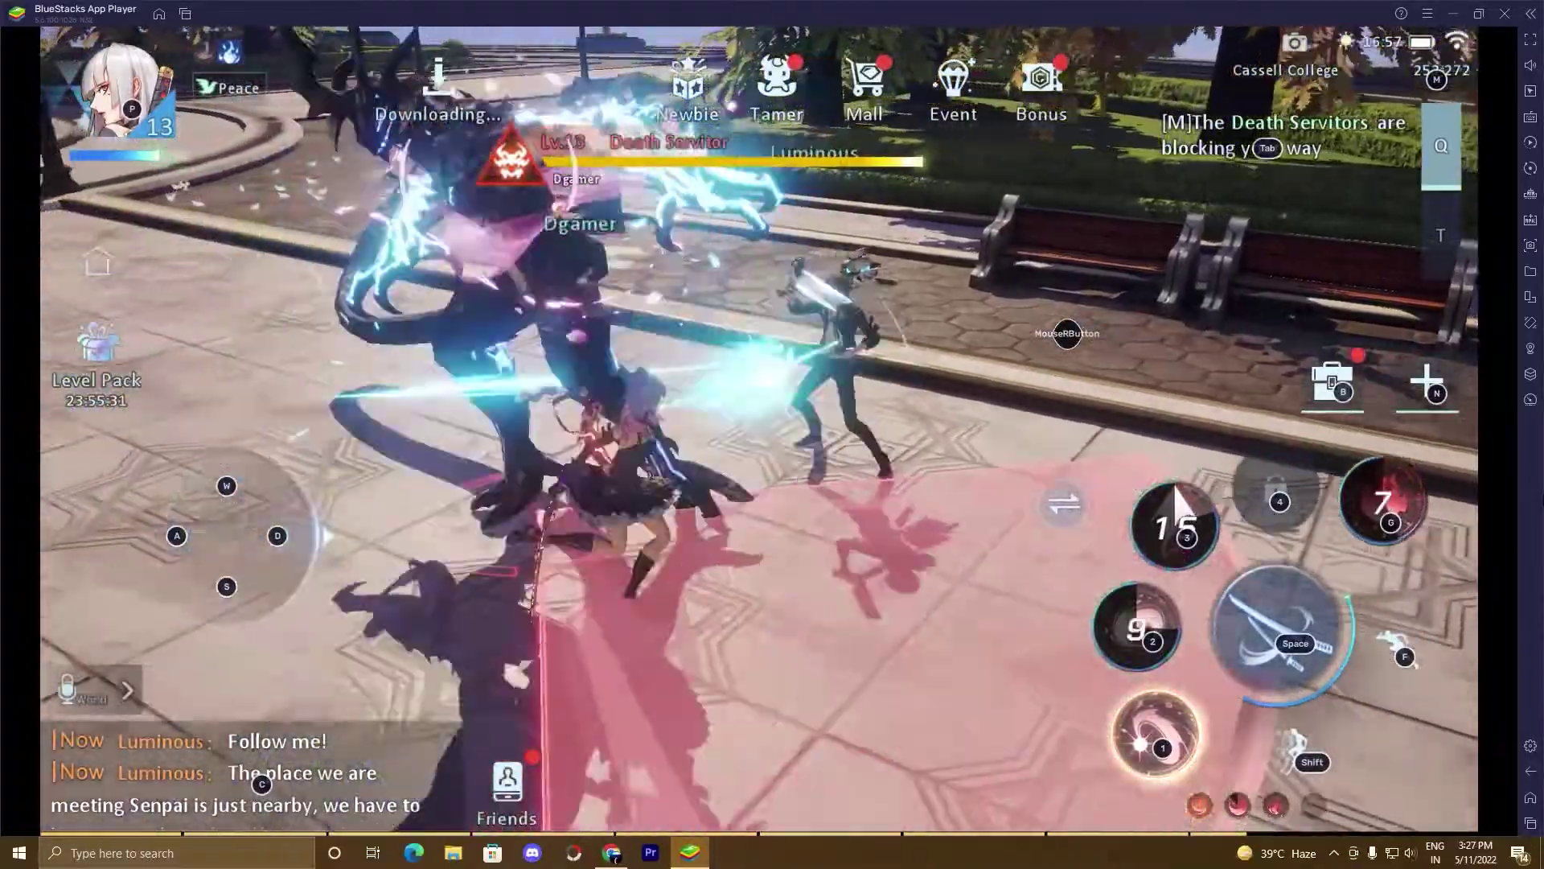
key("d")
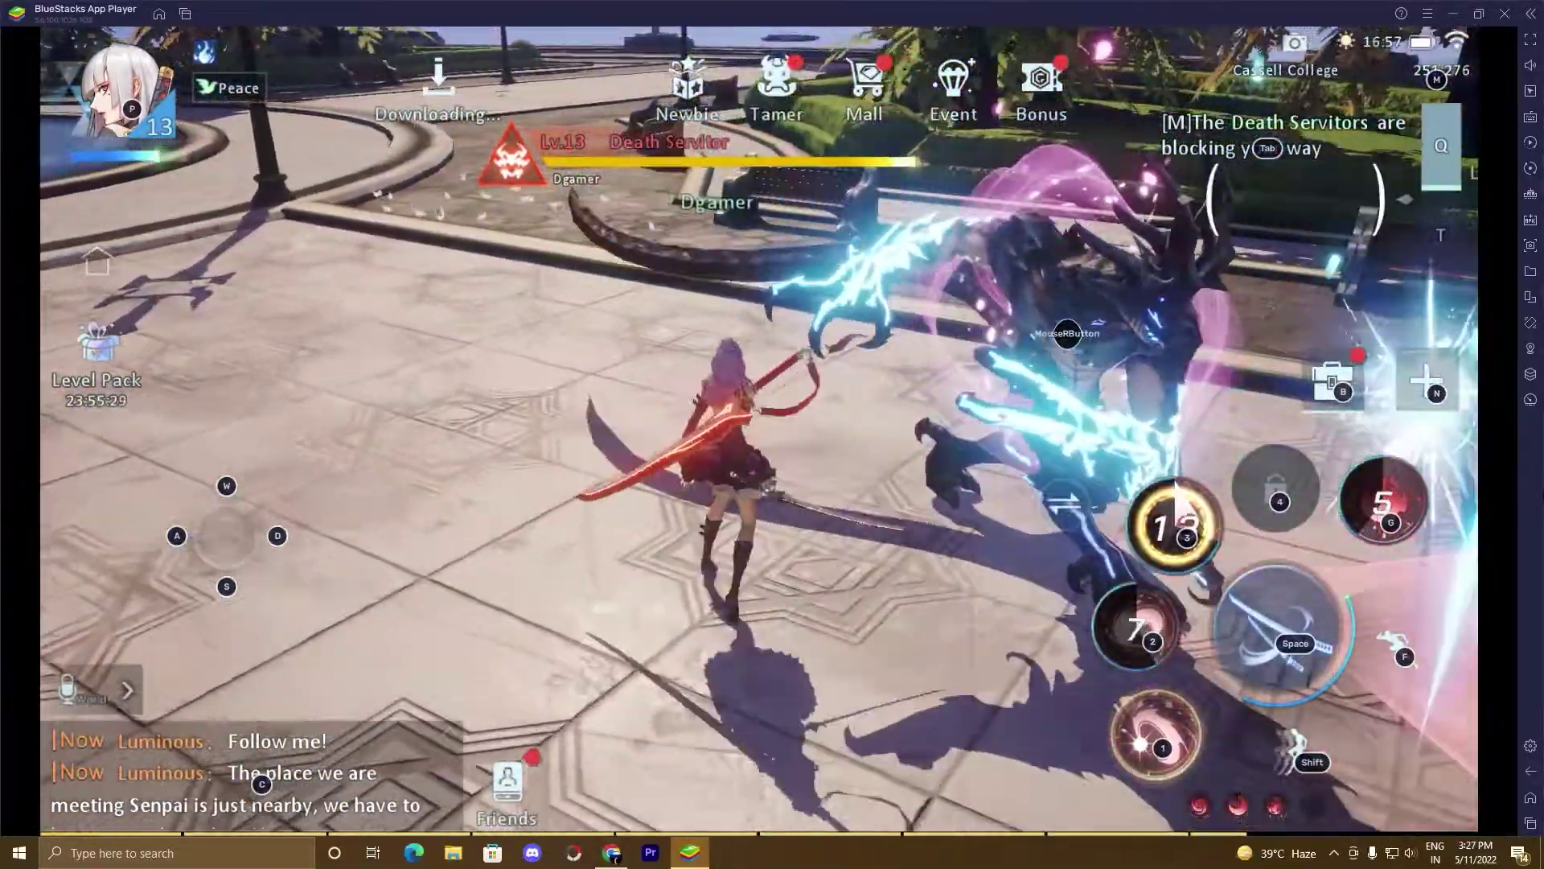
key("1")
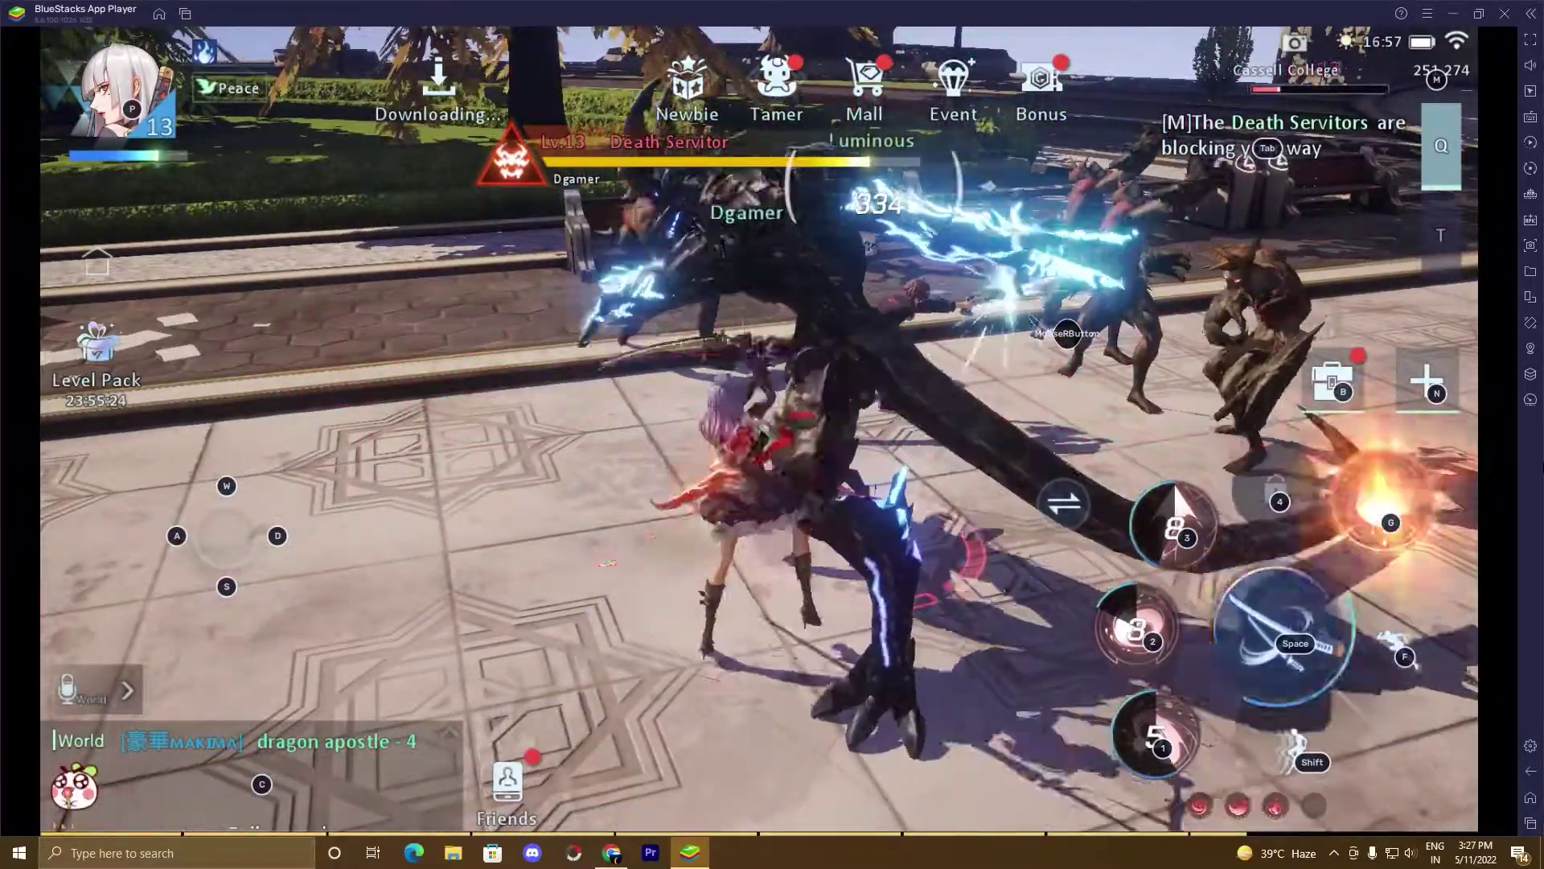
key("g")
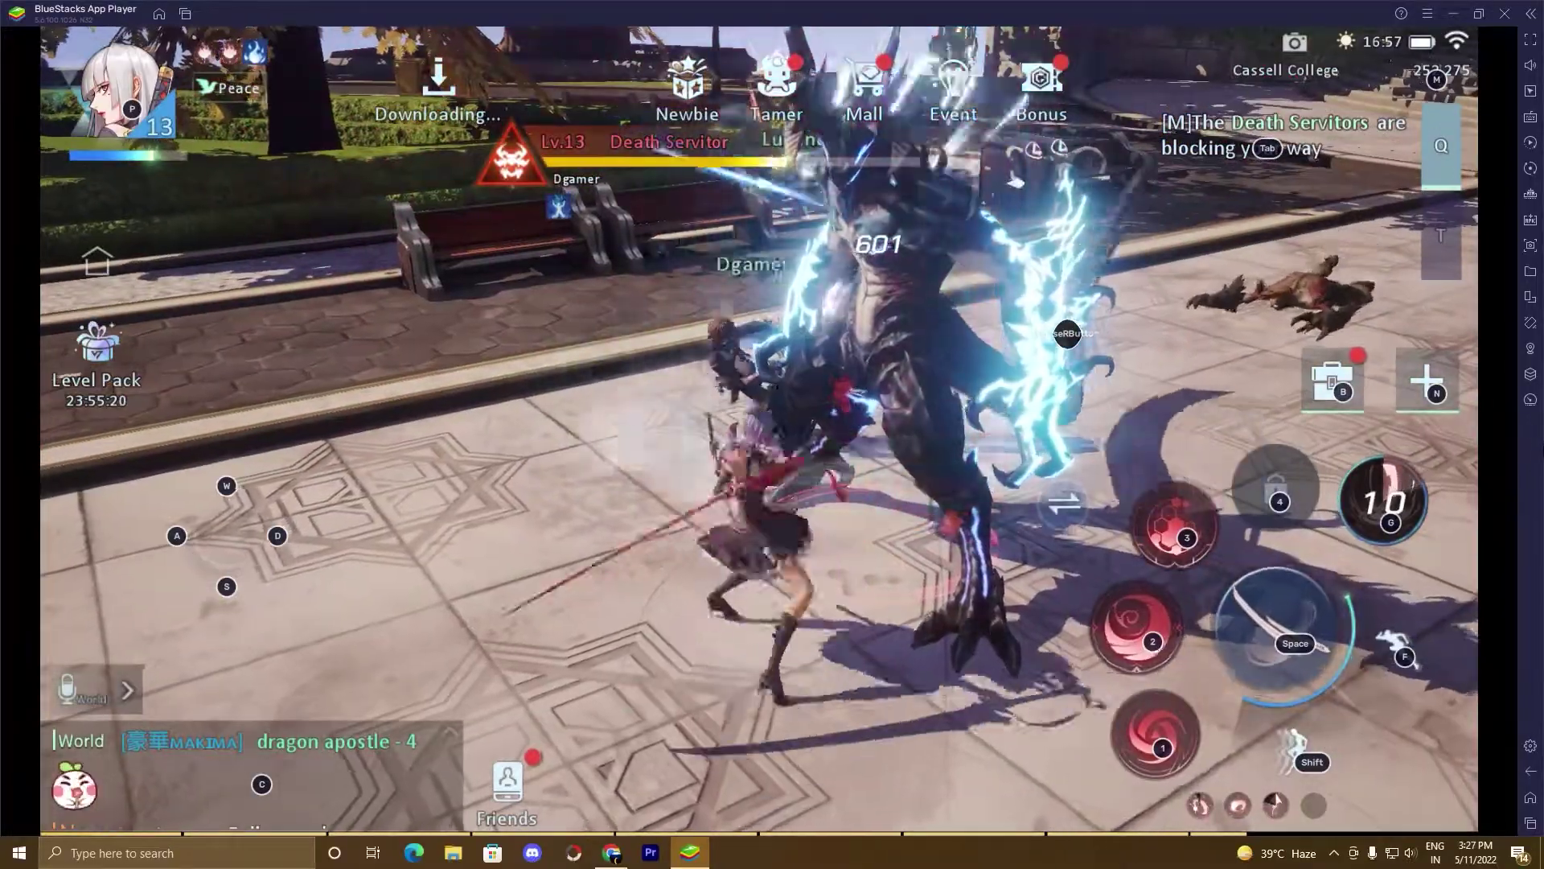
key("2")
key("w")
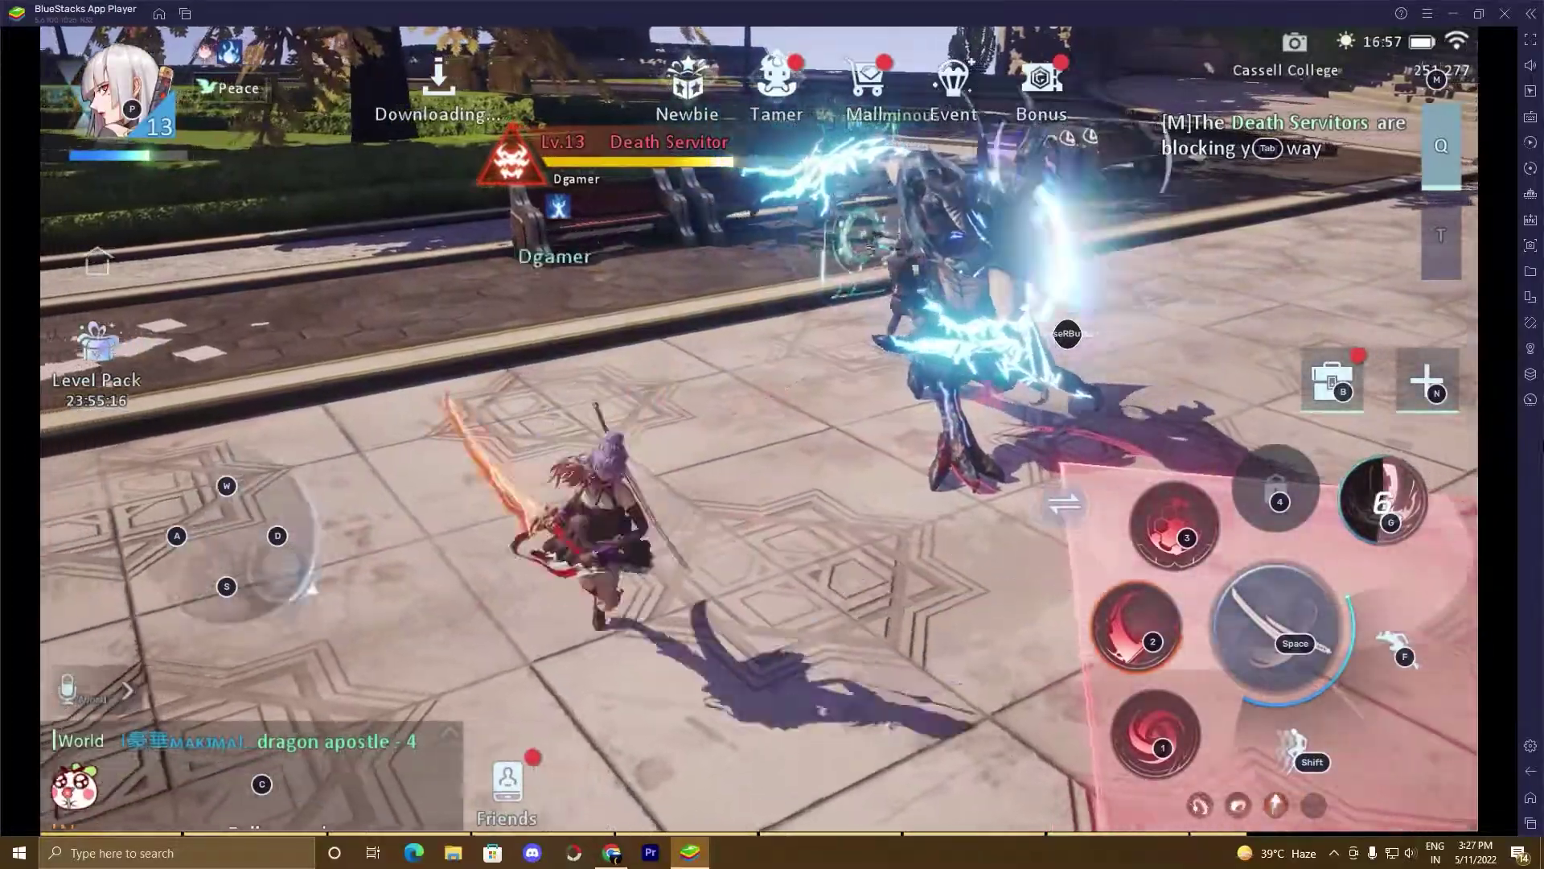
key("1")
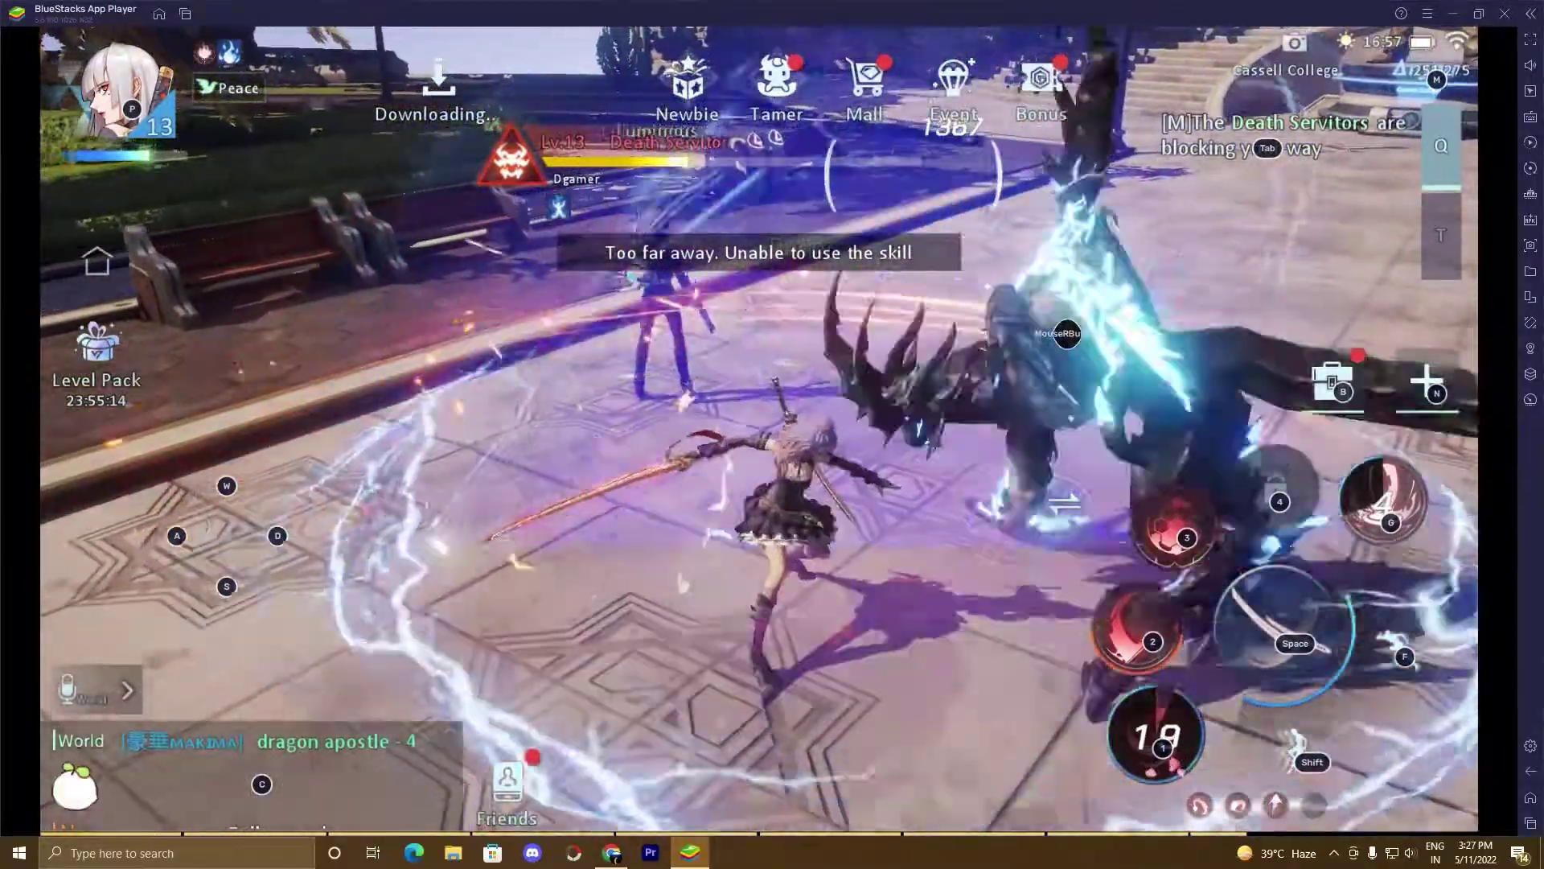
key("s")
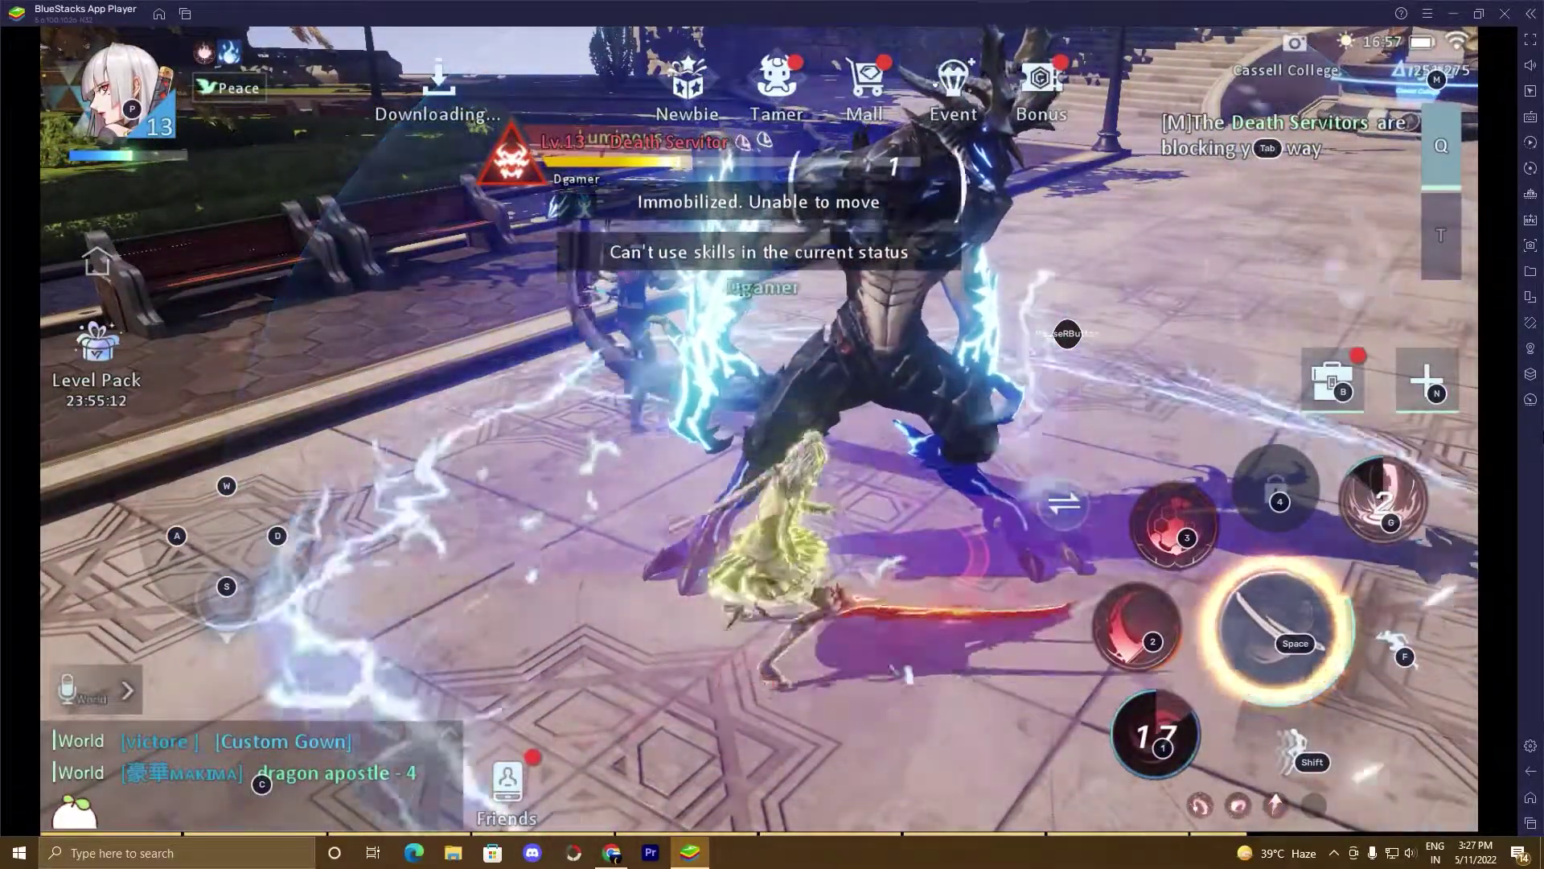
key("w")
key("2")
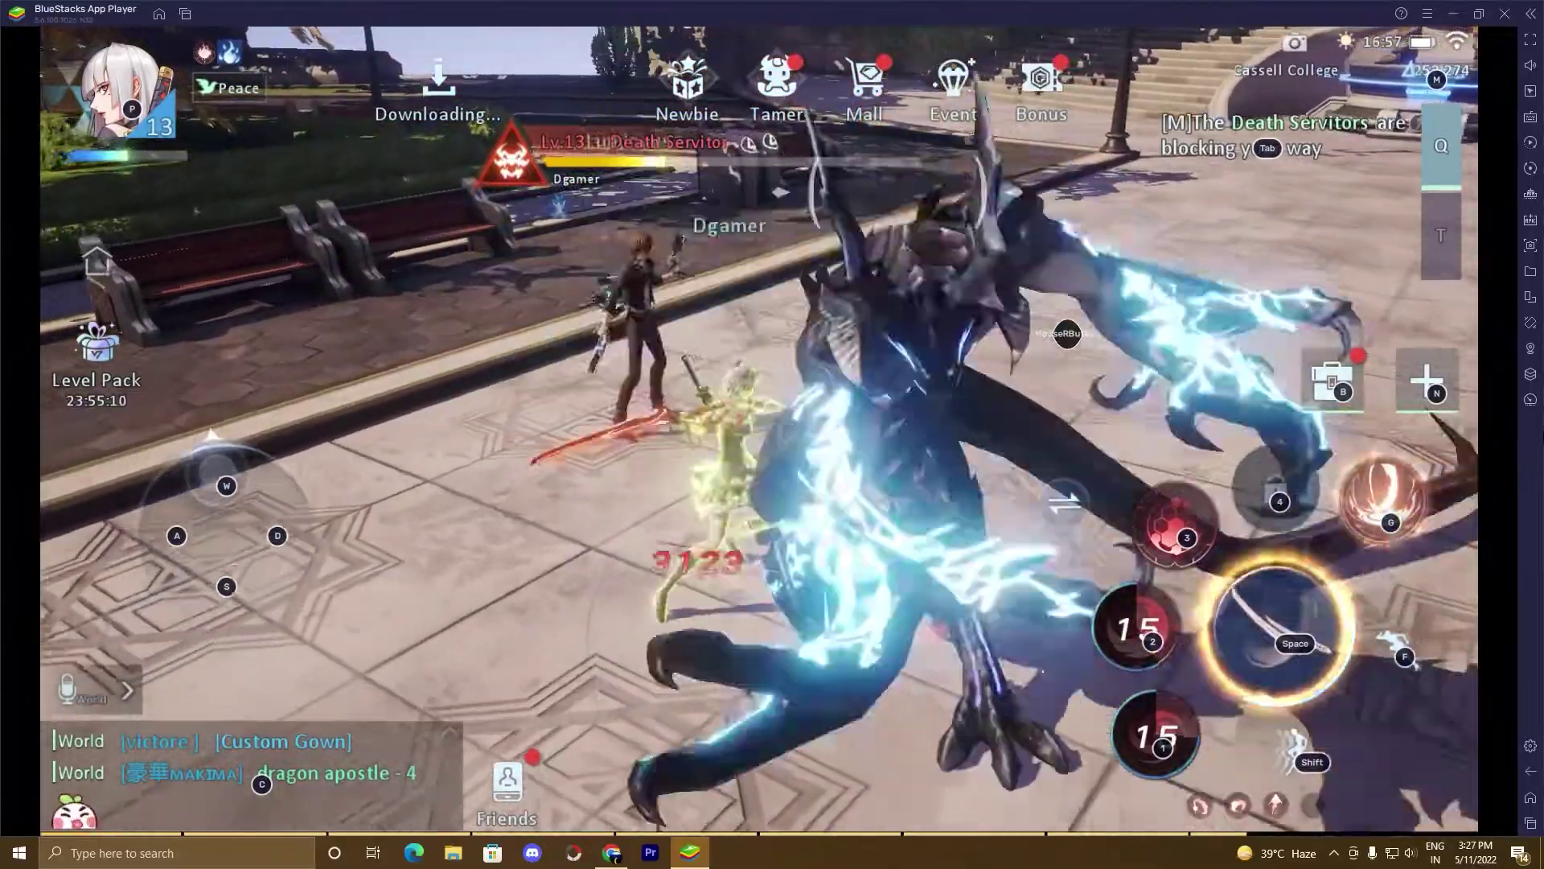
- Finish off the Death Servitor with G, 1, 3 and Space attacks while backing away
key("a")
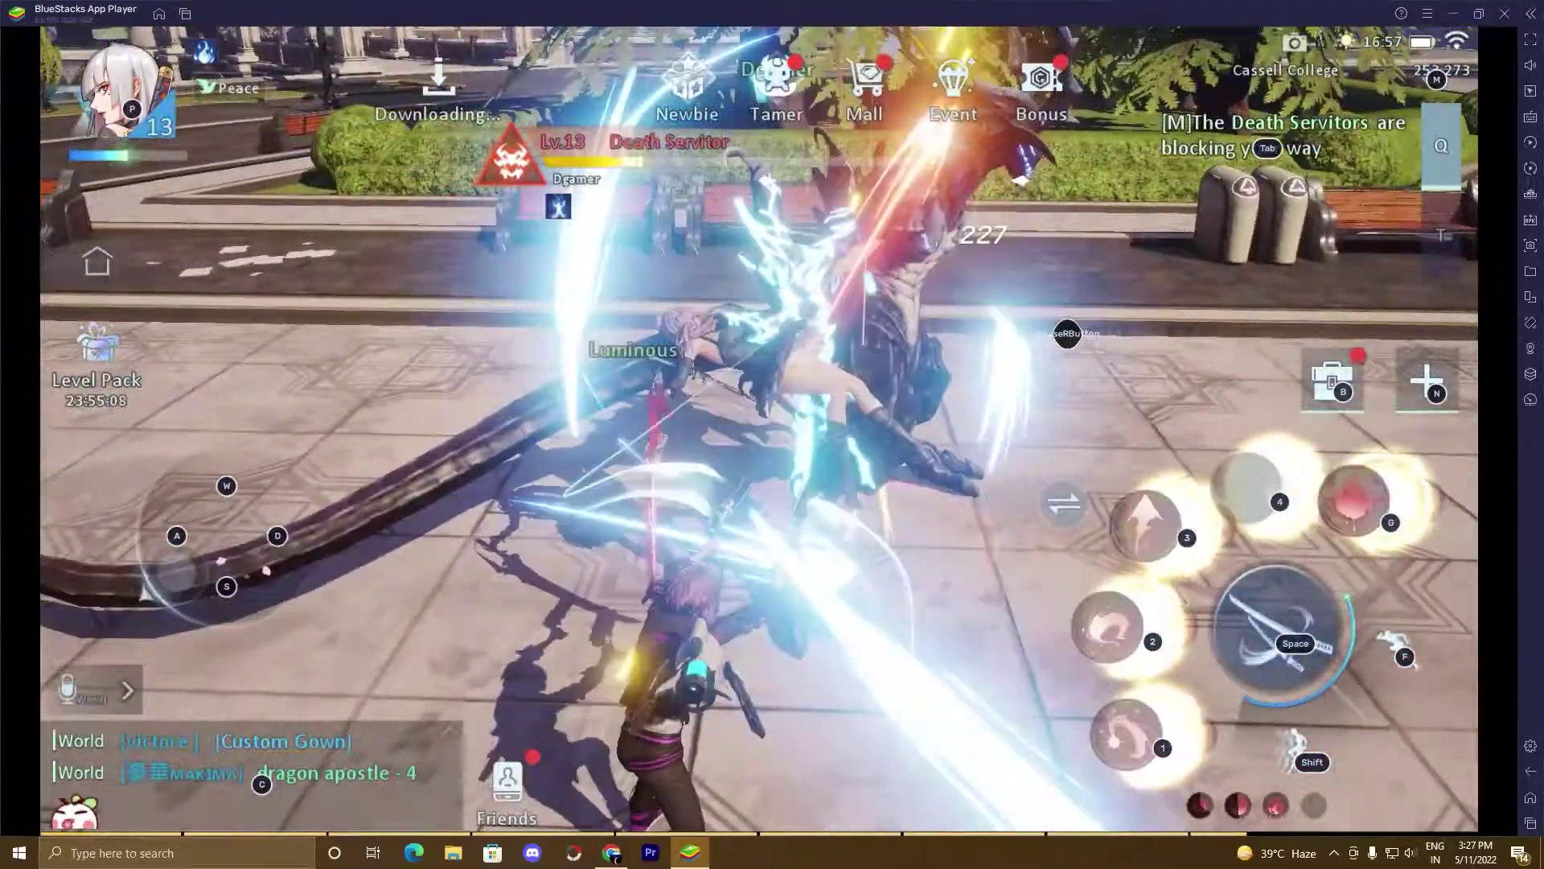
key("g")
key("1")
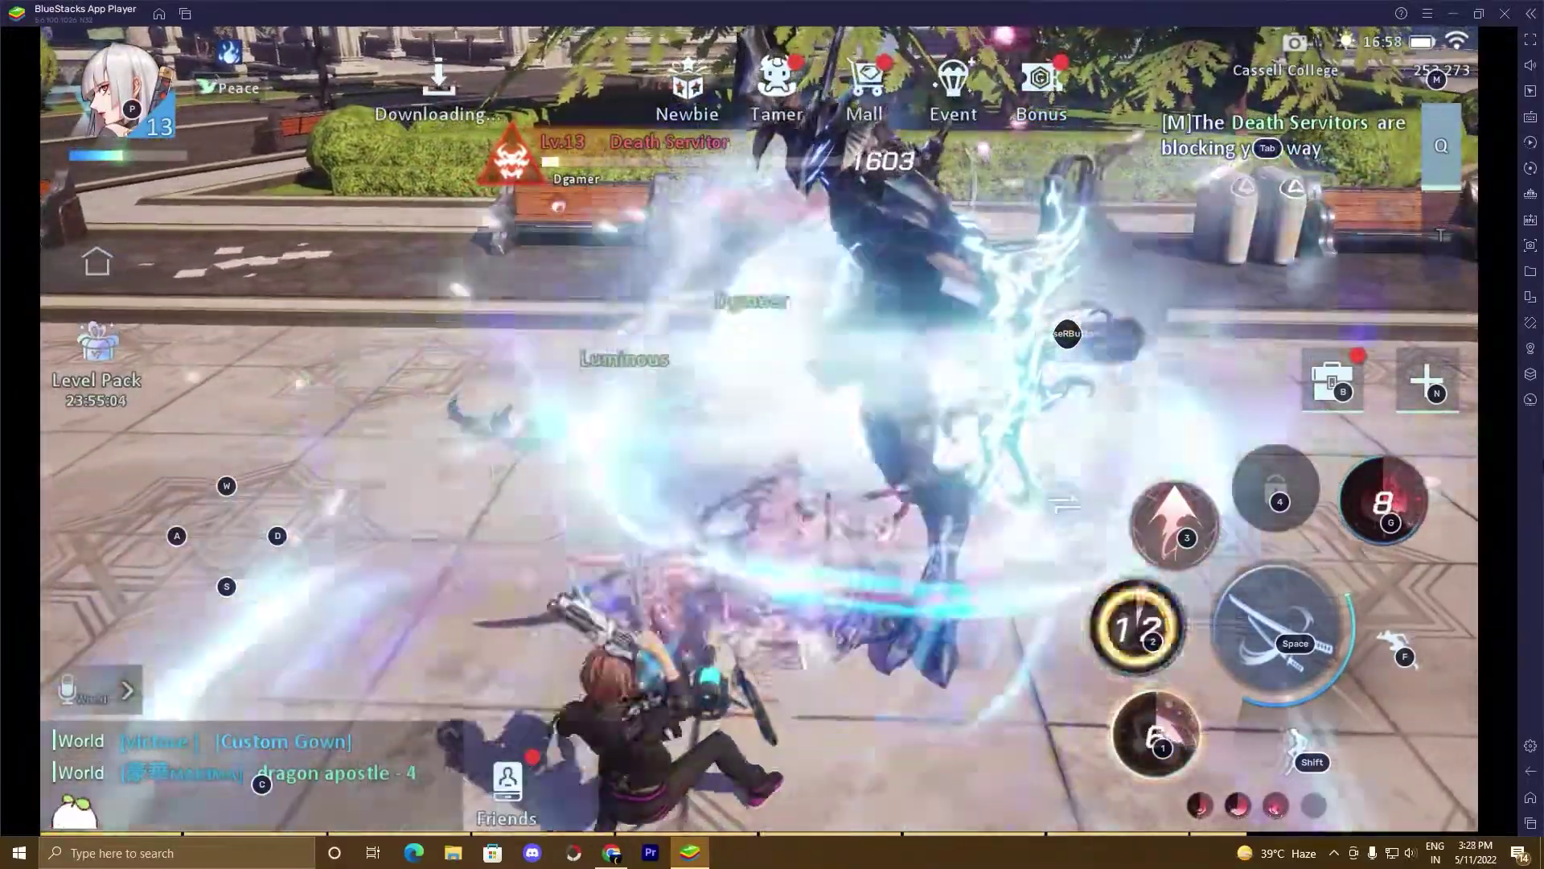
key("a")
key("s")
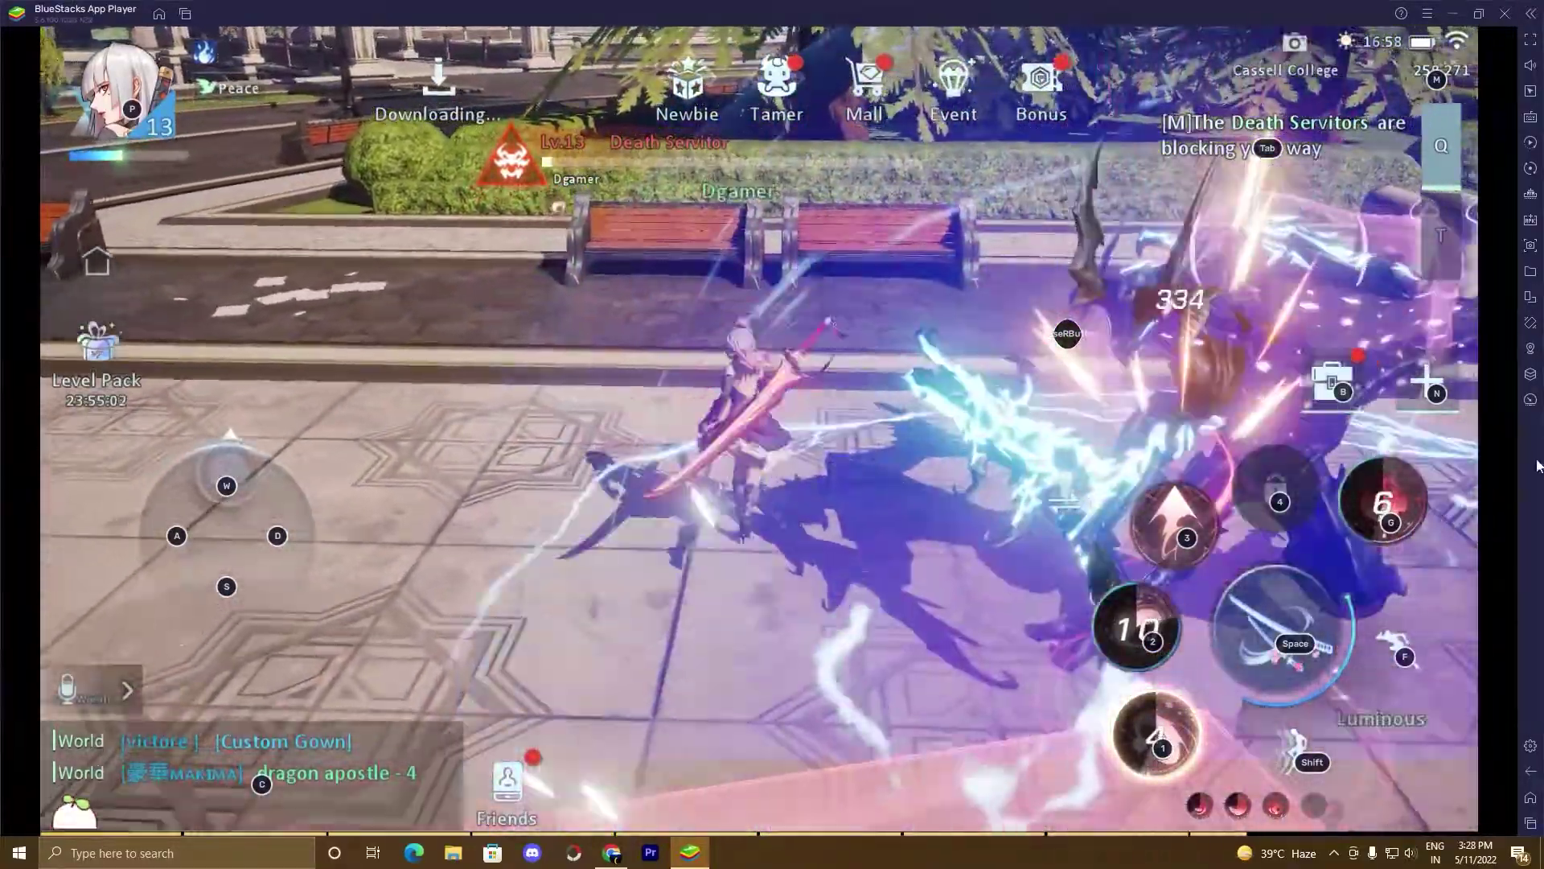
key("3")
key("space")
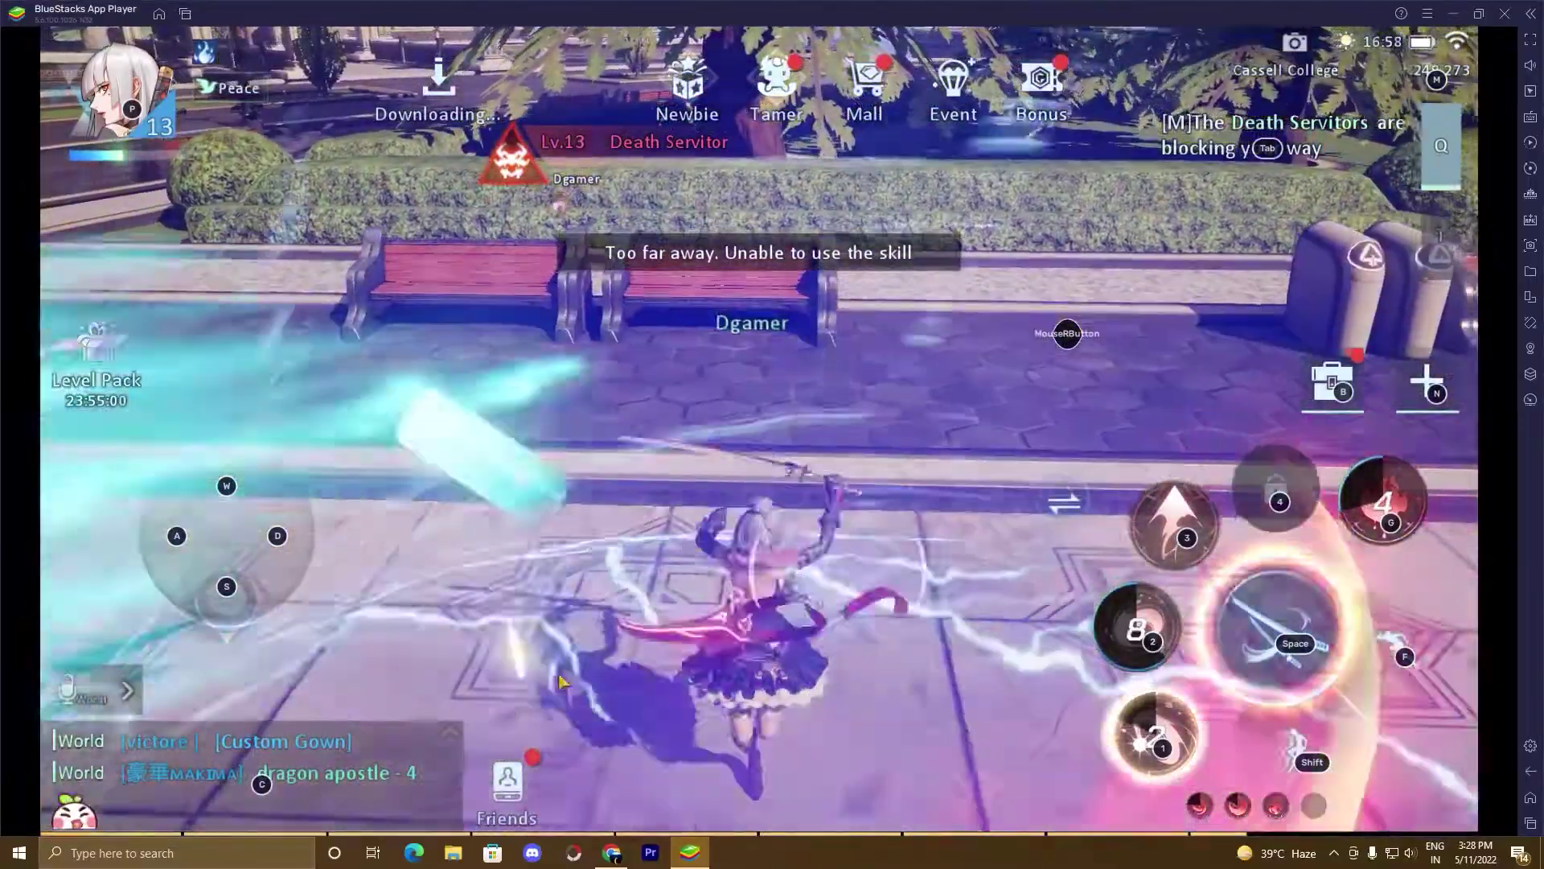
key("s")
key("d")
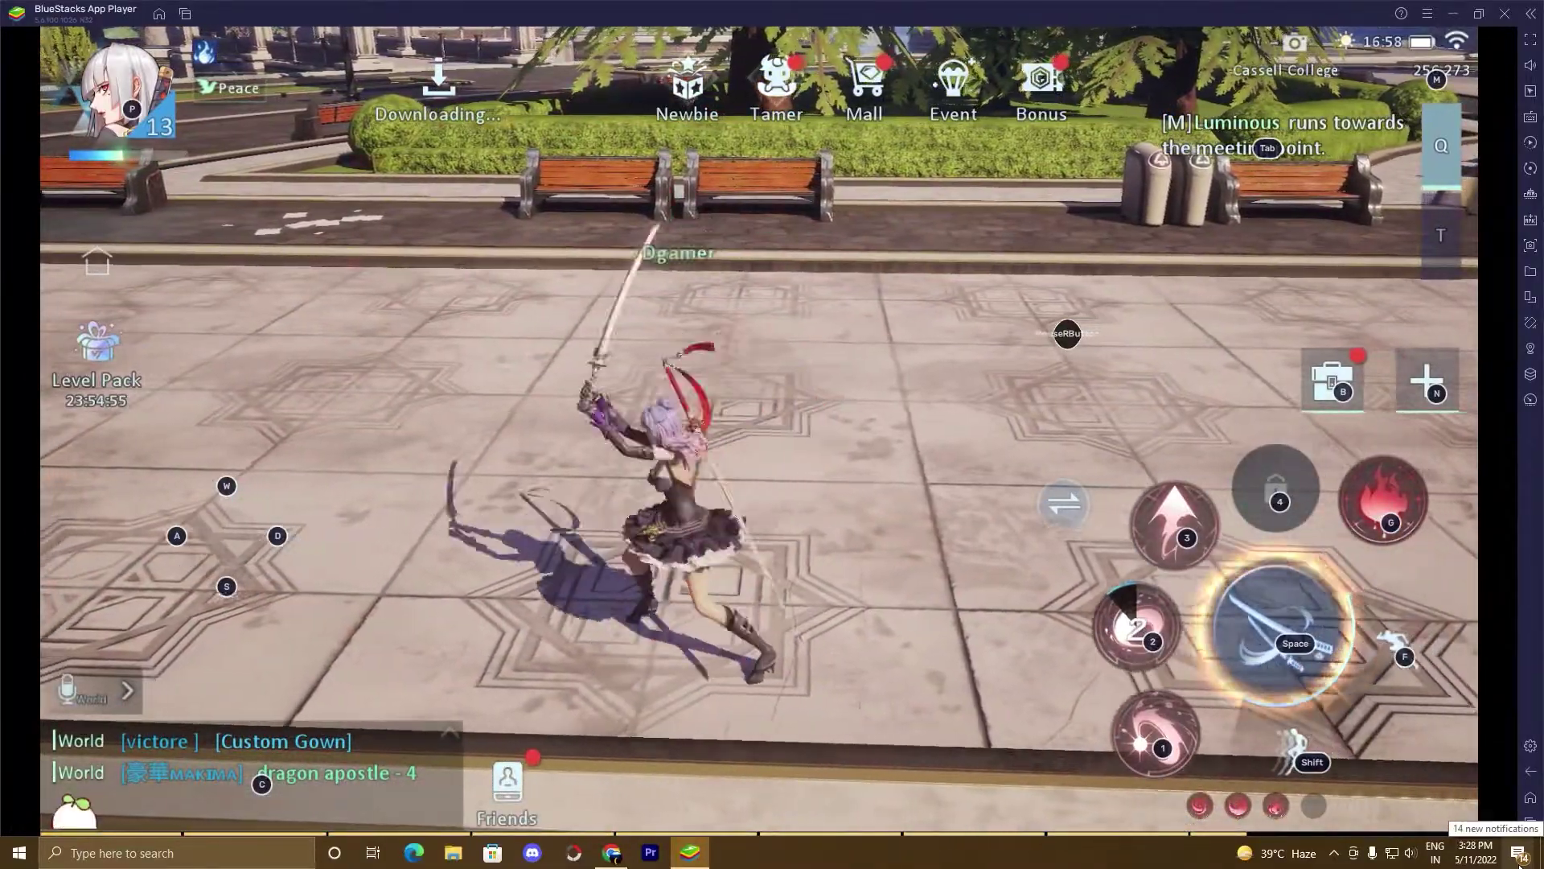
- Auto-run to the quest meeting point with Tab
key("Tab")
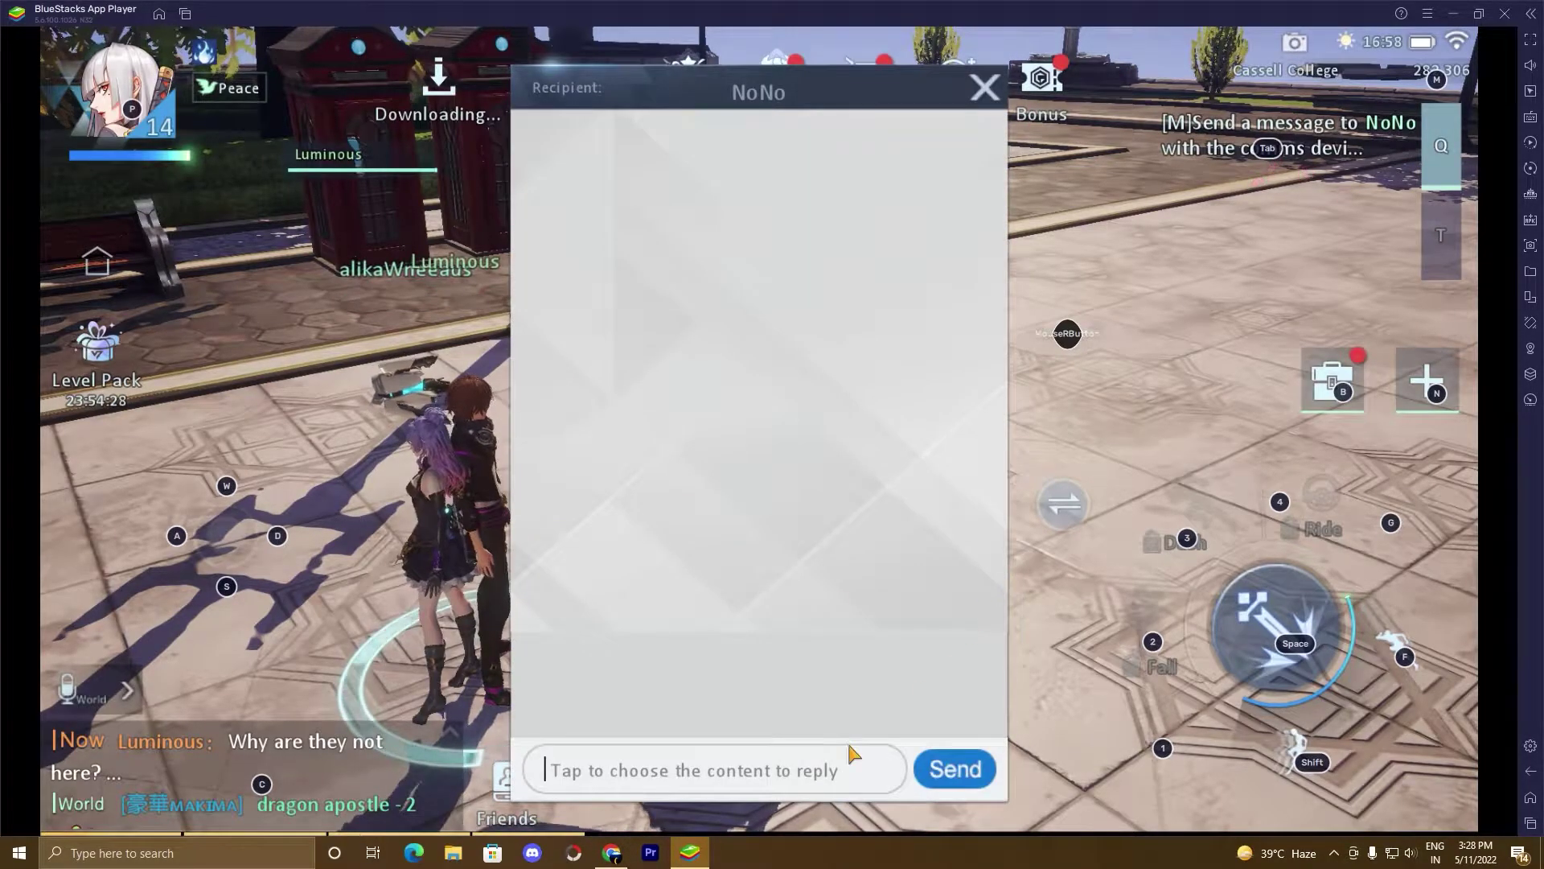
- Send NoNo 'NoNo Senpai, Are you nearby?', 'Be safe, Senpai! We'll wait here.' and the low-odds reply
left_click(734, 776)
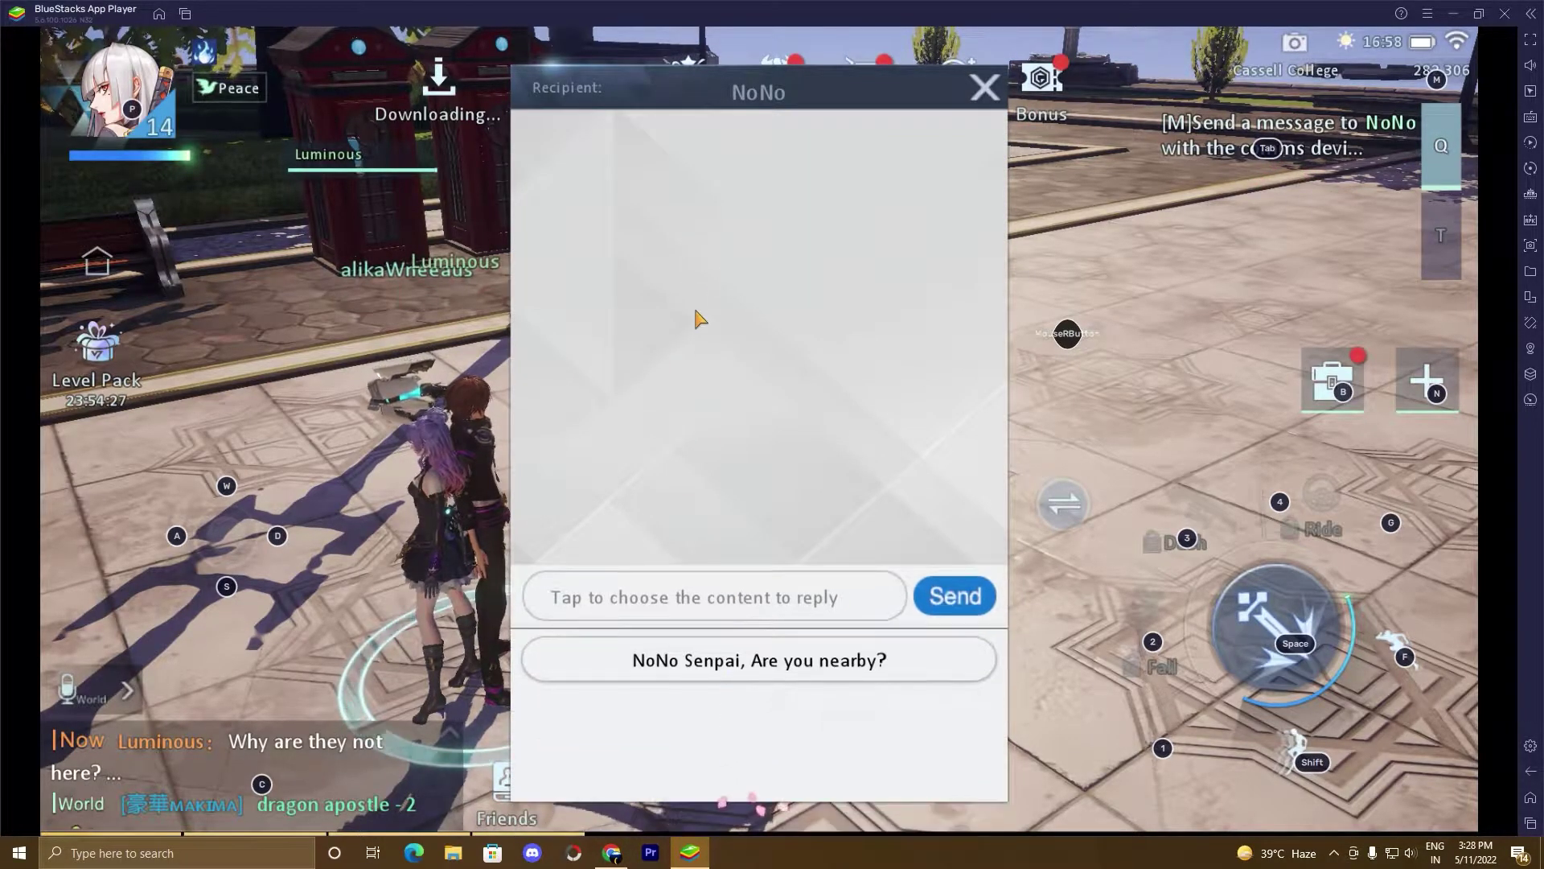
left_click(727, 655)
left_click(955, 769)
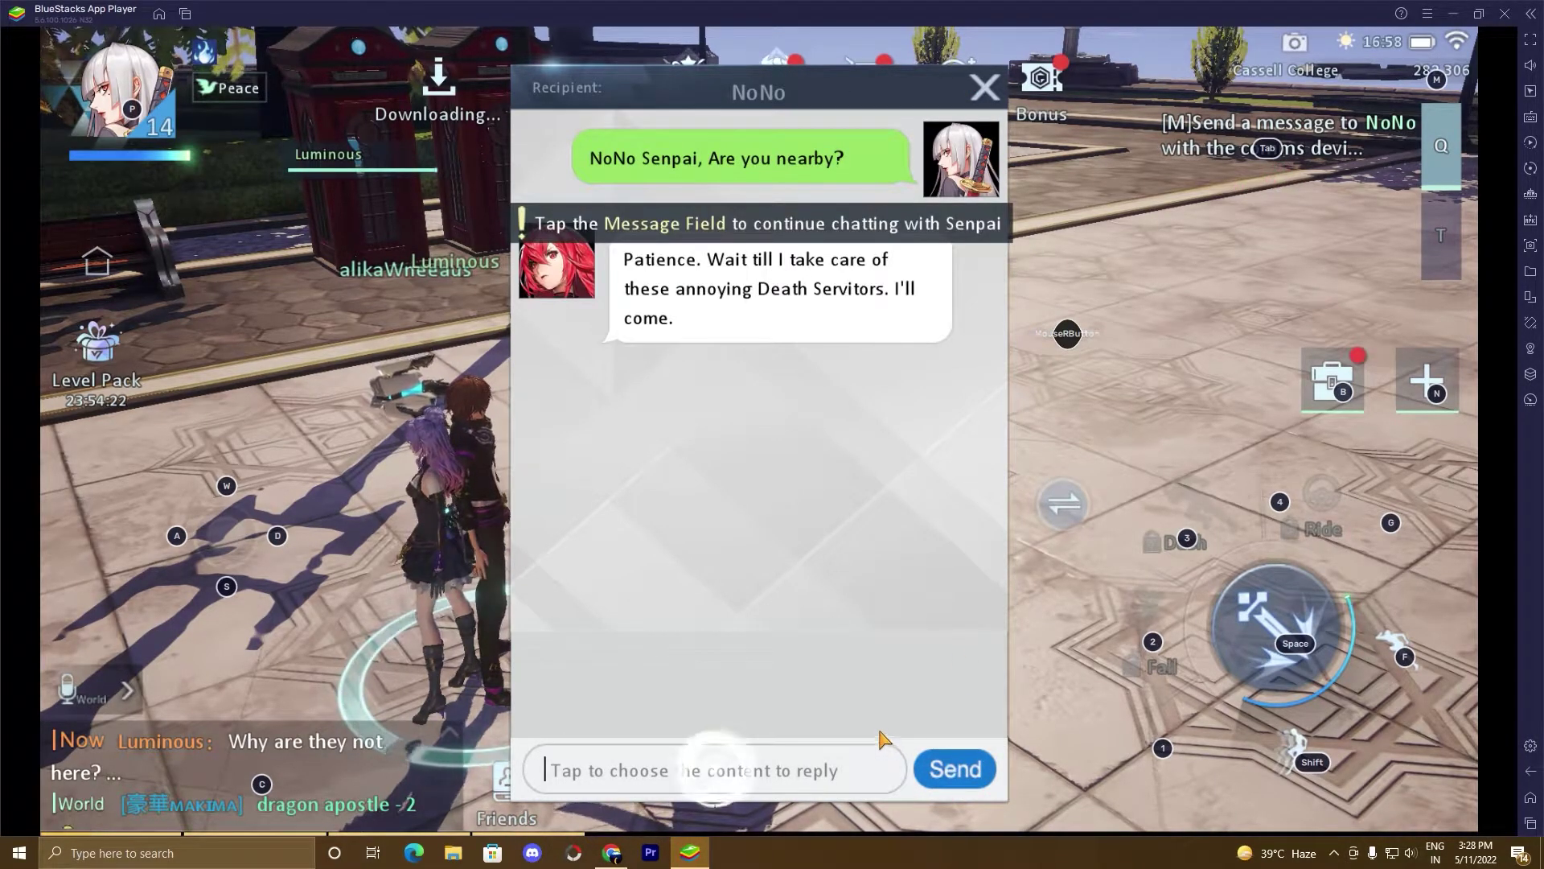
left_click(734, 772)
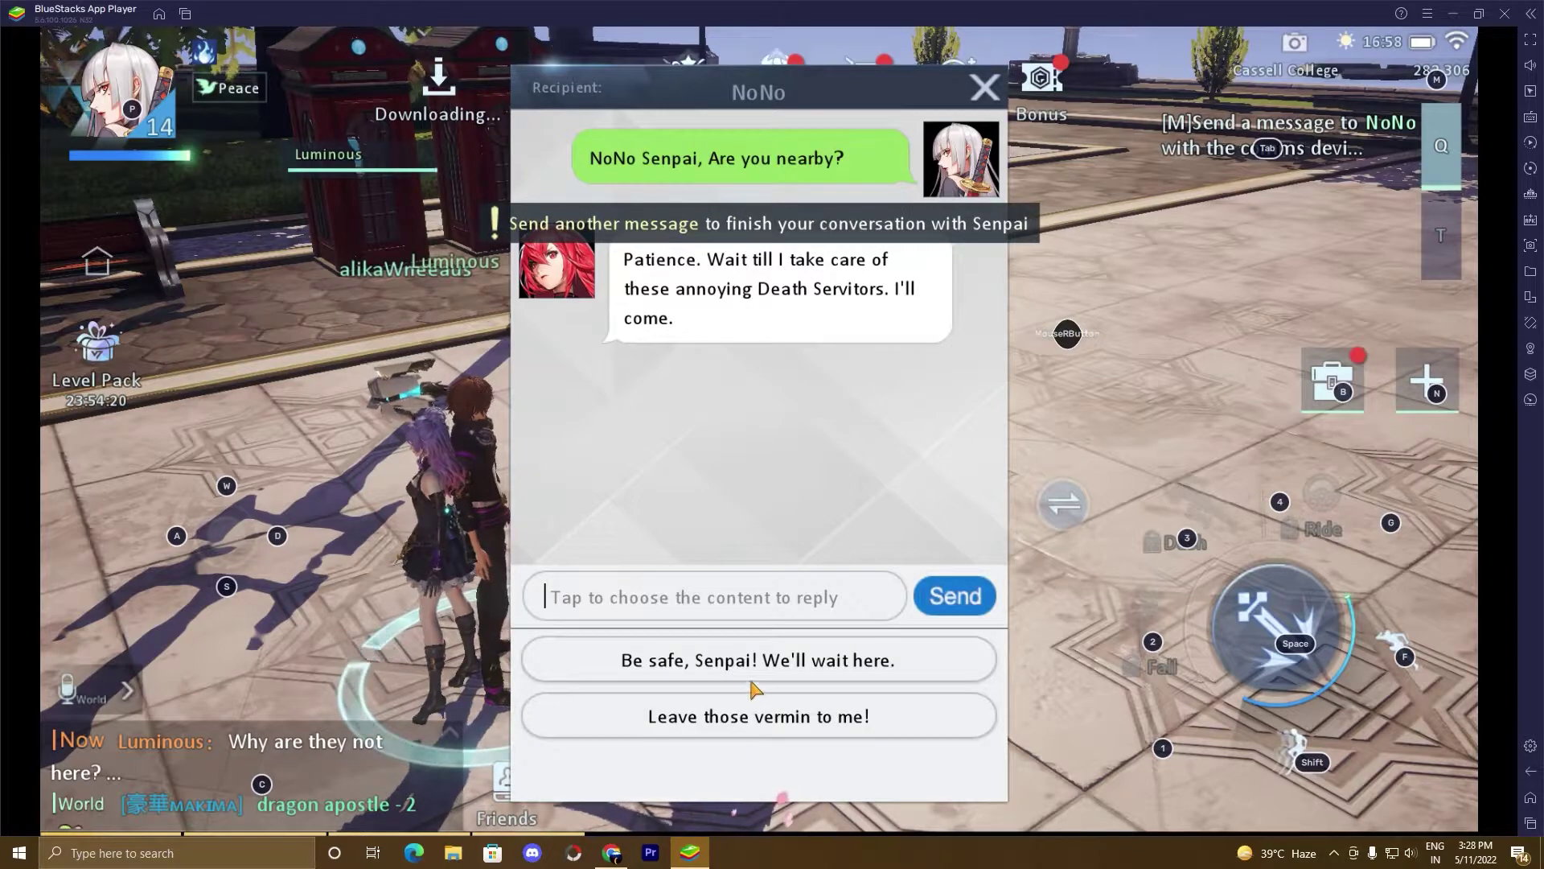
left_click(866, 664)
left_click(973, 770)
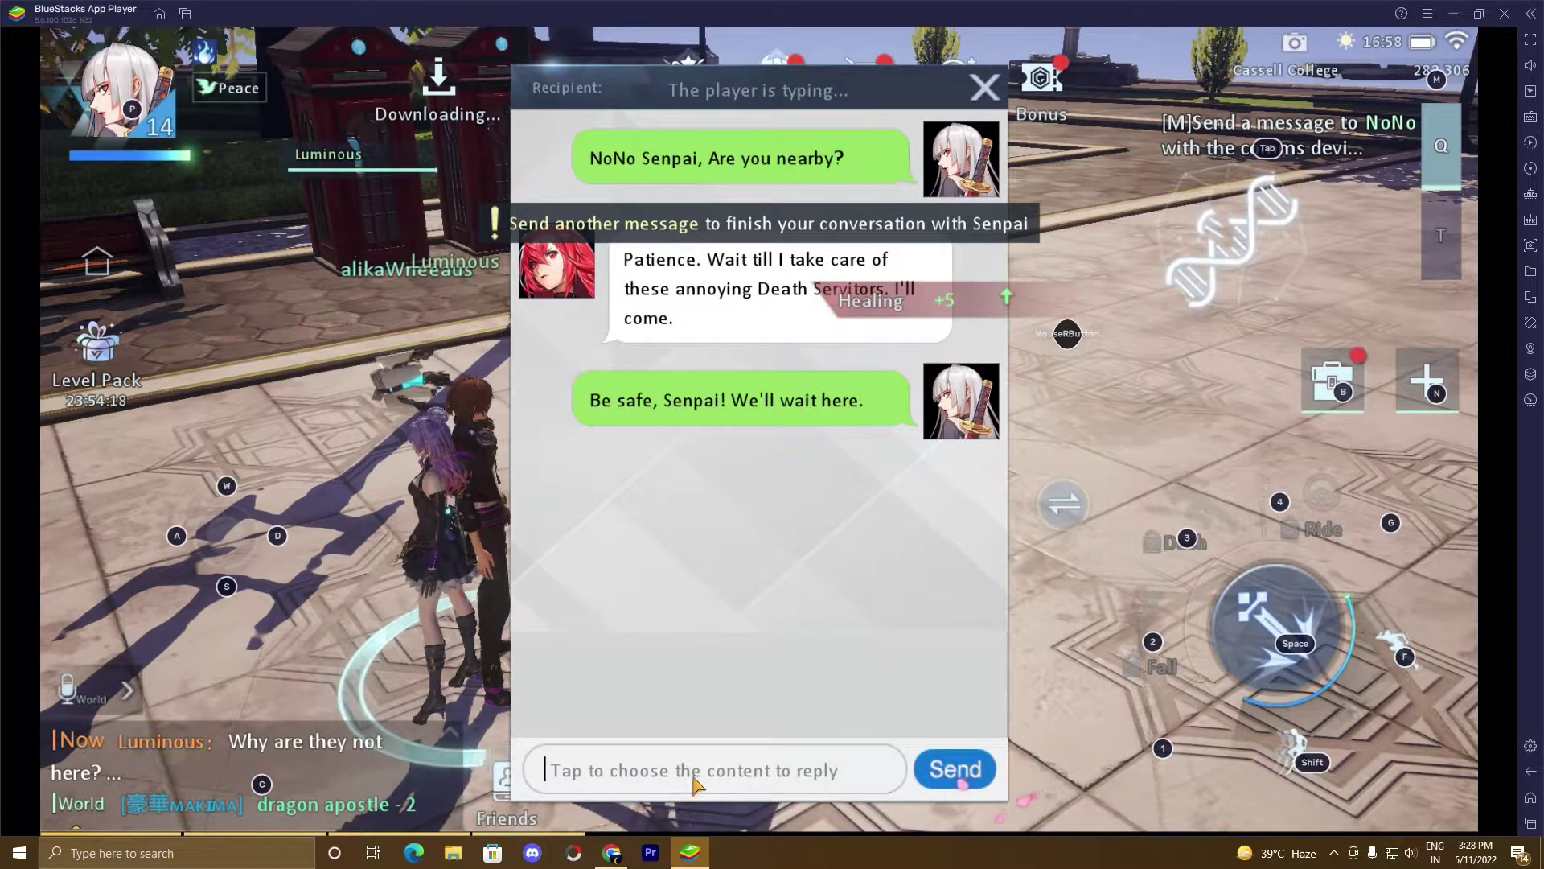
left_click(698, 774)
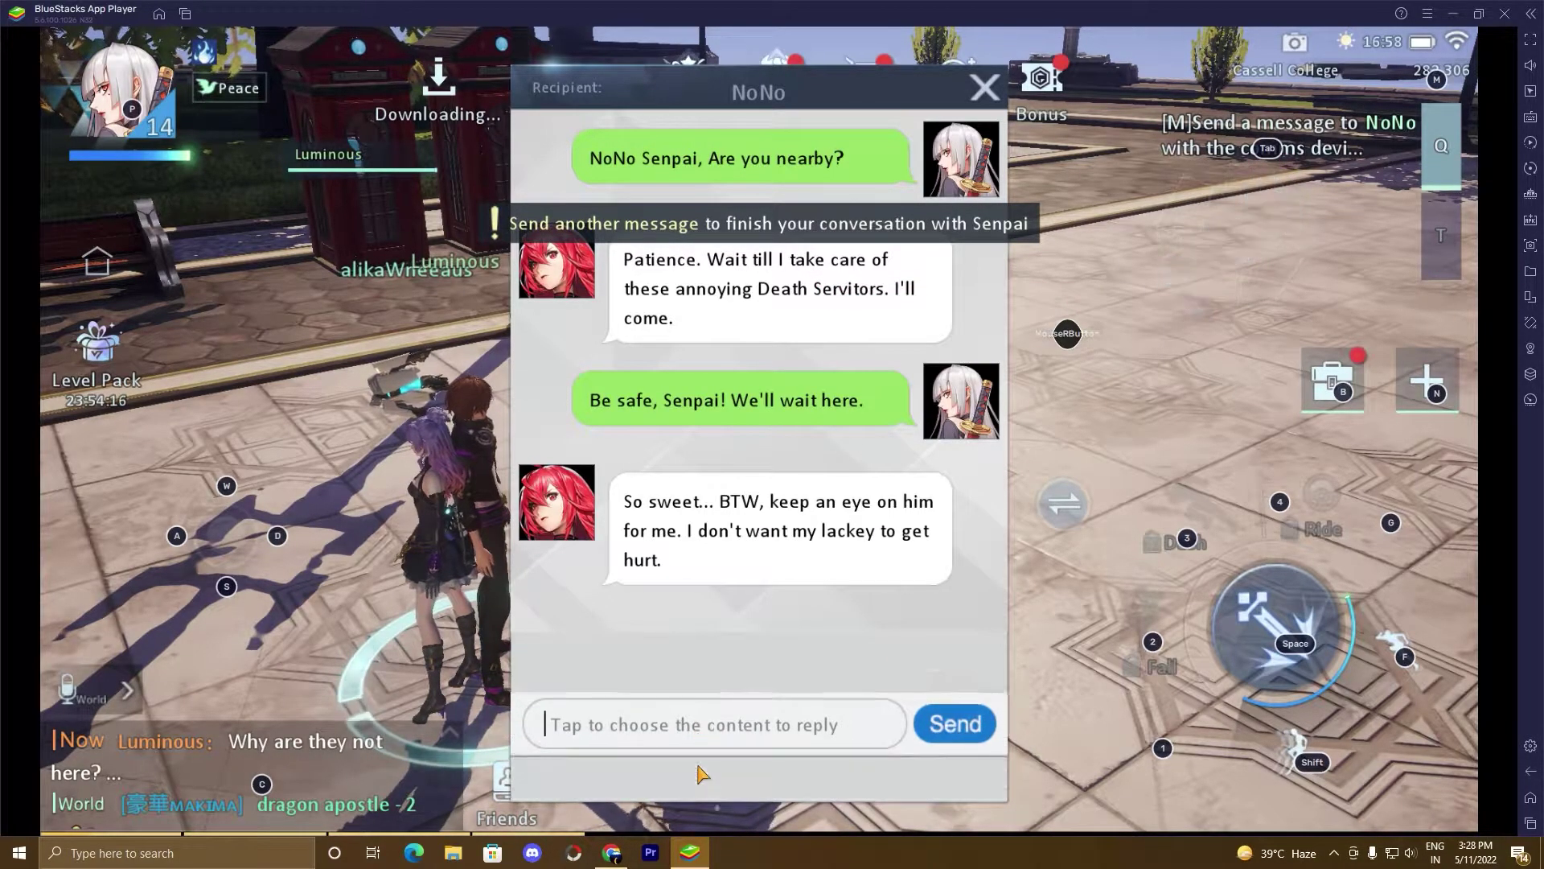
left_click(707, 715)
left_click(954, 764)
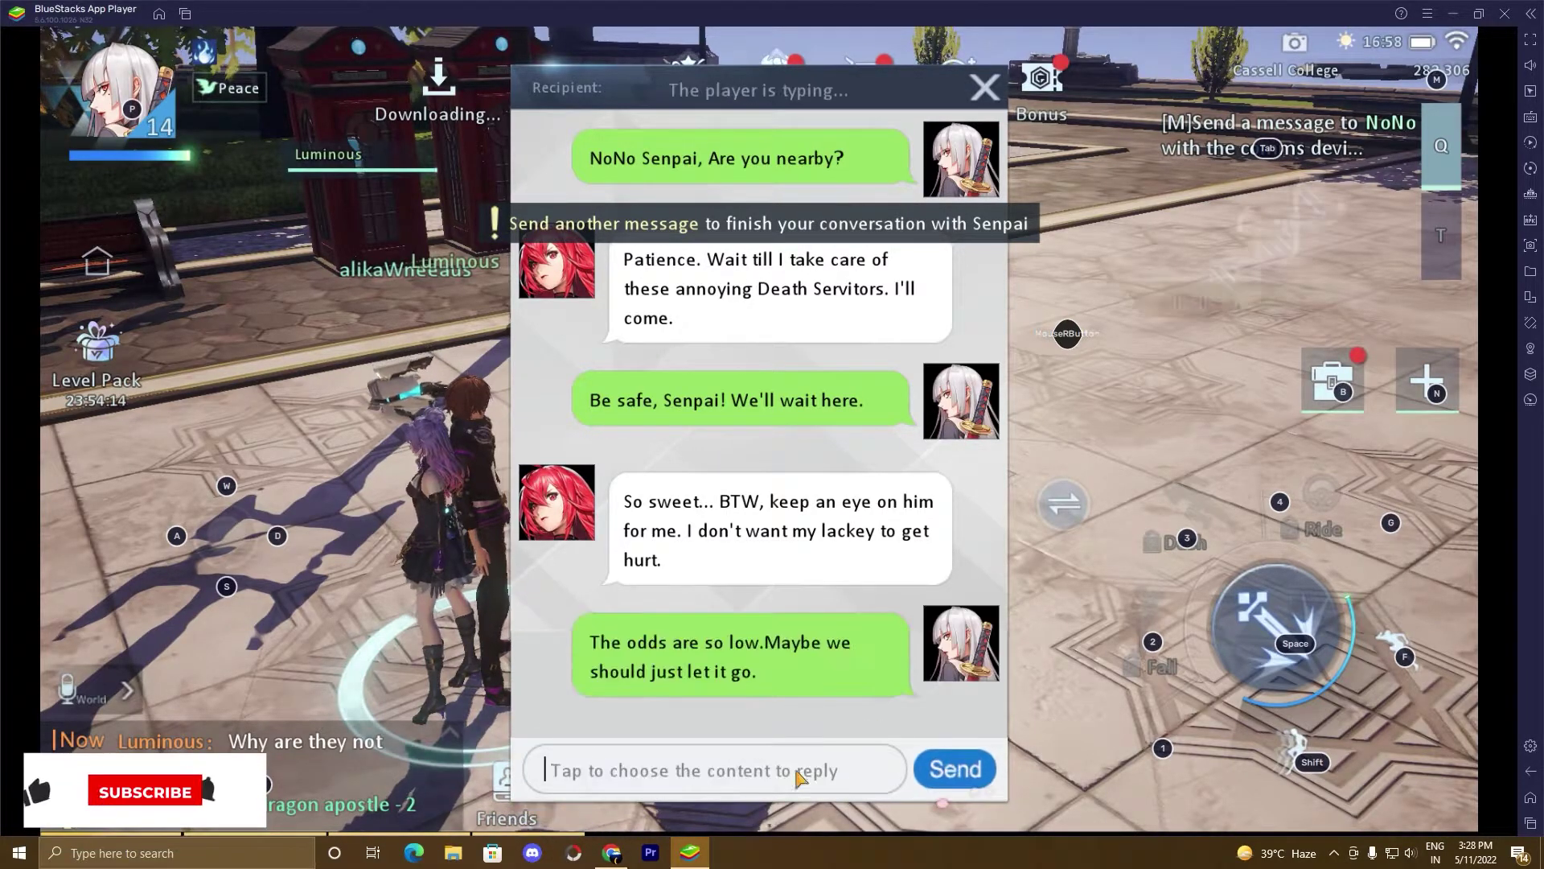